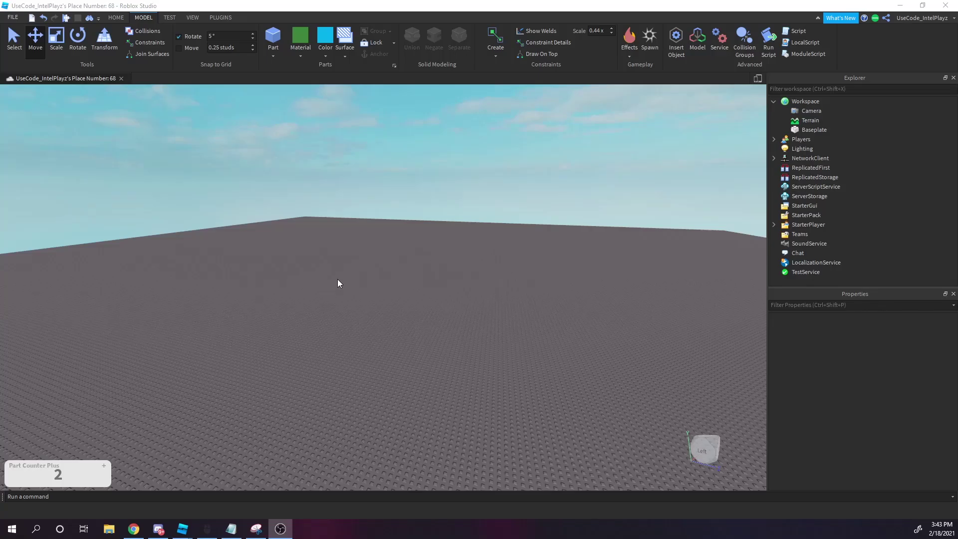
{"action": "right_click_drag", "start_coordinate": [352, 253], "coordinate": [352, 256]}
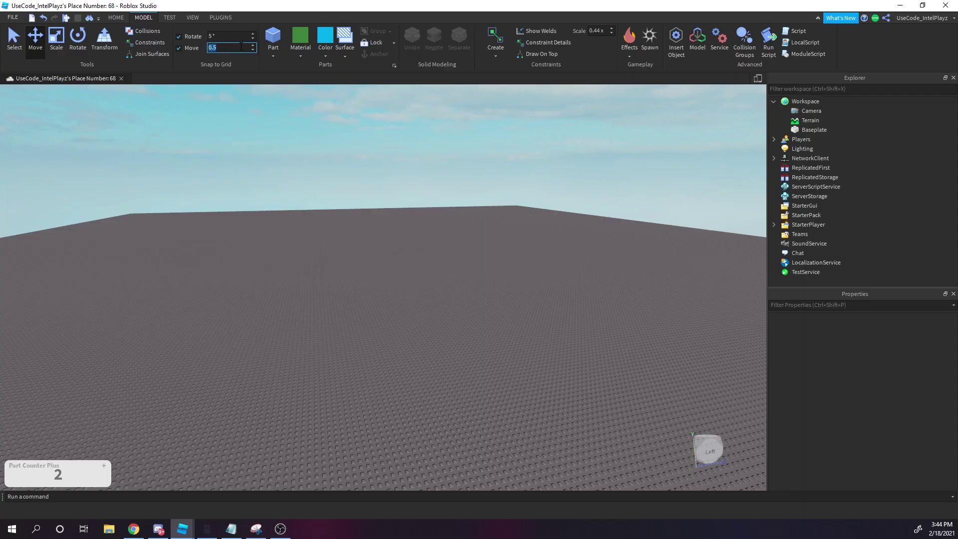
{"action": "right_click_drag", "start_coordinate": [225, 209], "coordinate": [226, 214]}
{"action": "key", "text": "w"}
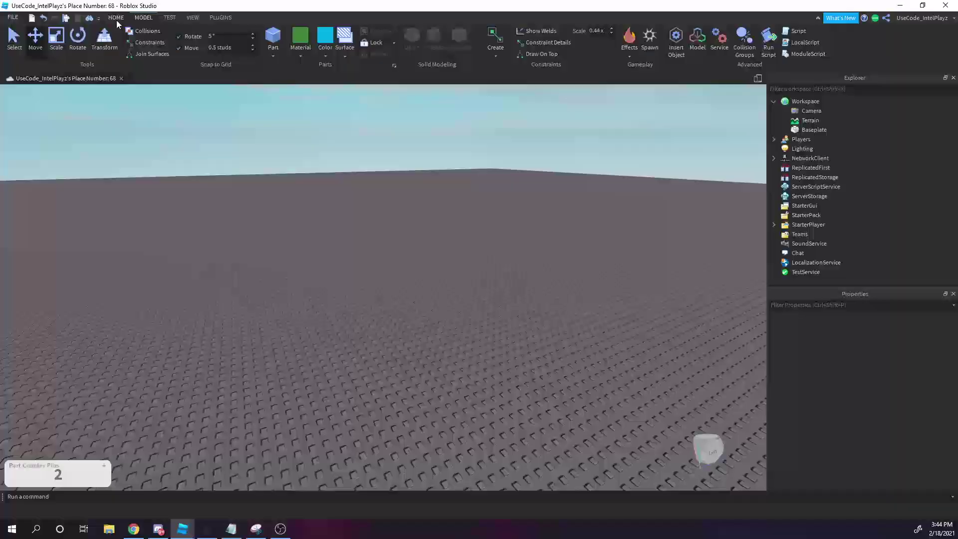
{"action": "left_click", "coordinate": [116, 18]}
{"action": "left_click", "coordinate": [142, 17]}
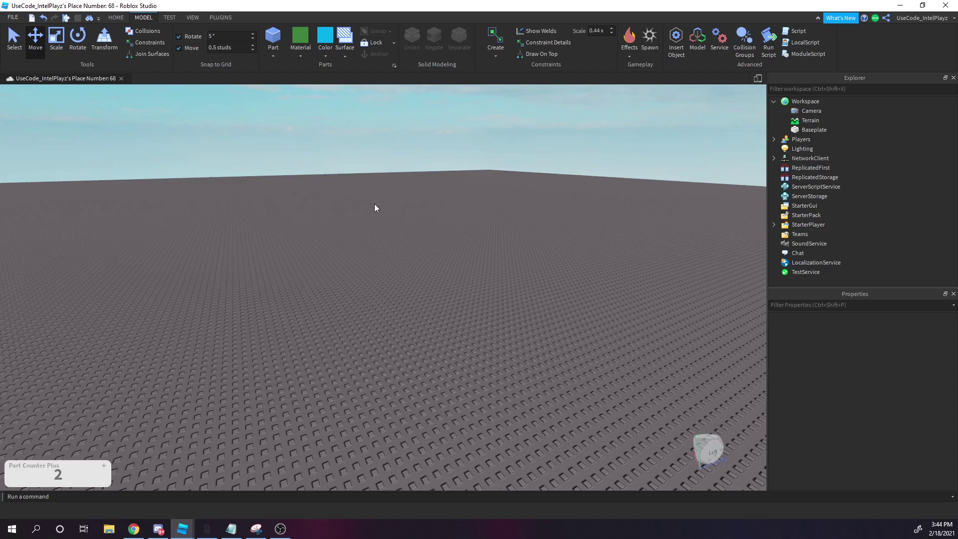
Step: Insert a block part on the baseplate and set its BrickColor to Fossil
{"action": "left_click", "coordinate": [274, 37]}
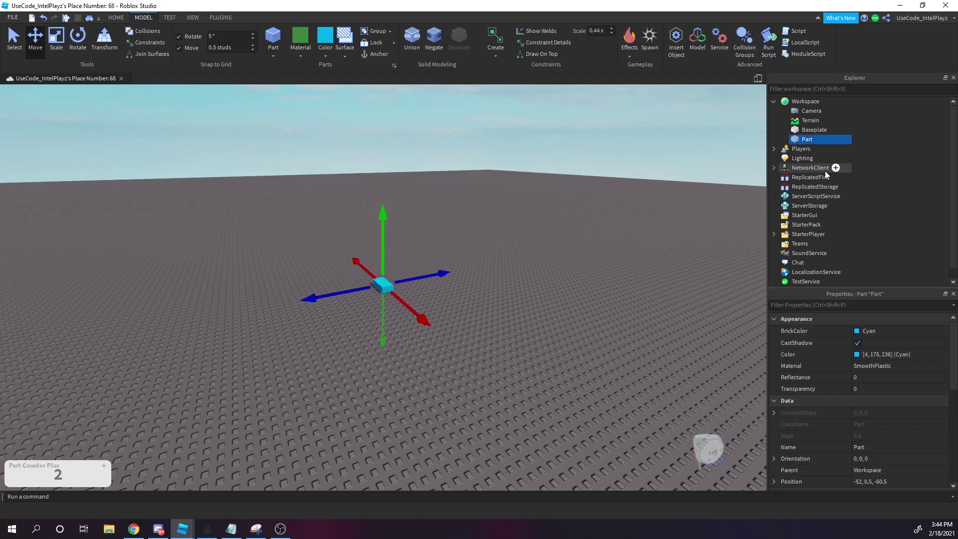
{"action": "left_click", "coordinate": [860, 332]}
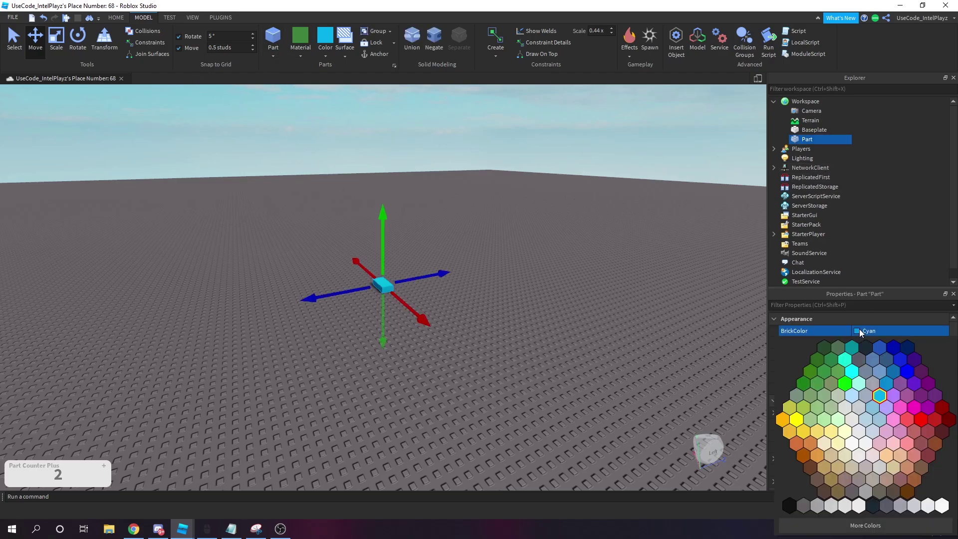
{"action": "left_click", "coordinate": [901, 506]}
Step: Scale the new block wider and much taller to shape it like a wall panel
{"action": "left_click", "coordinate": [64, 40]}
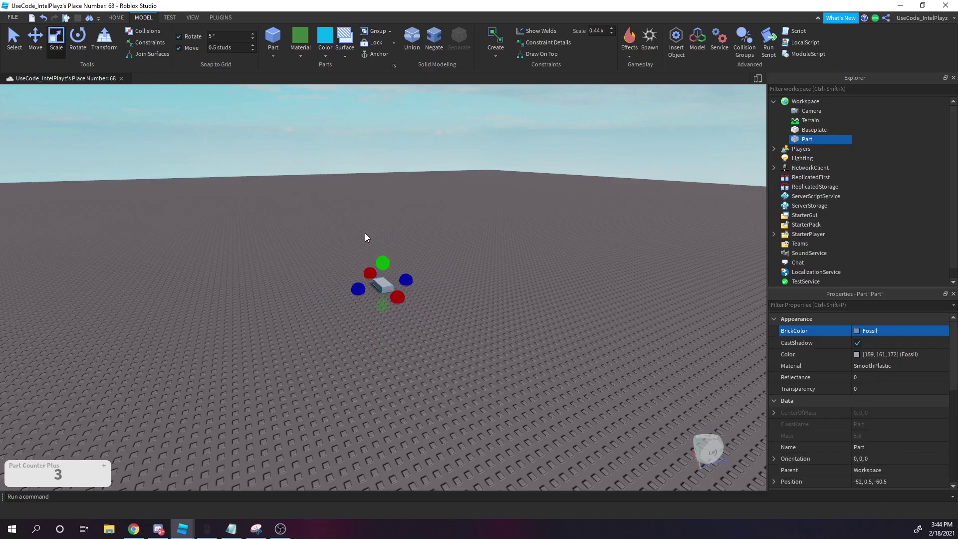
{"action": "left_click_drag", "start_coordinate": [409, 276], "coordinate": [457, 270]}
{"action": "left_click_drag", "start_coordinate": [390, 252], "coordinate": [381, 123]}
{"action": "key", "text": "w"}
{"action": "right_click_drag", "start_coordinate": [369, 150], "coordinate": [369, 154]}
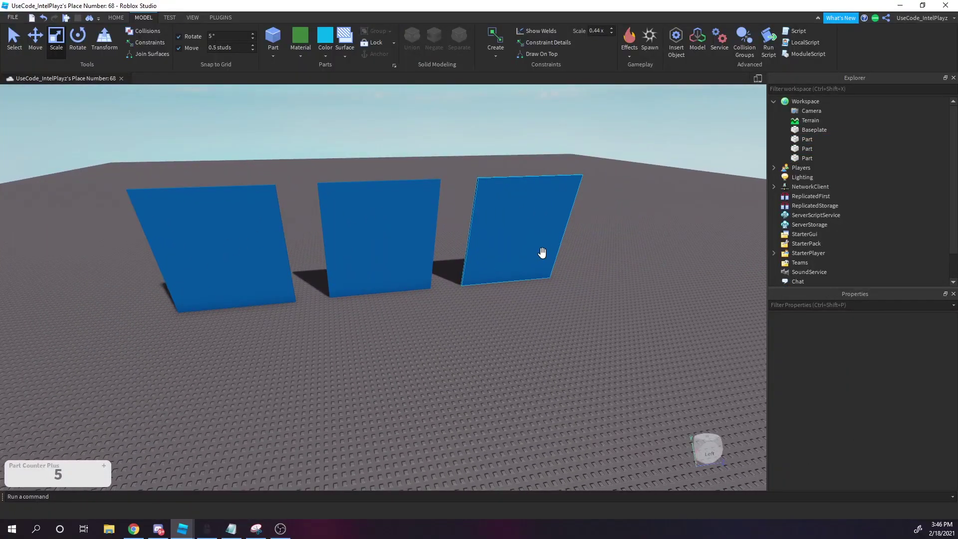
Step: Insert a block part at the first blue wall and scale it into an upright door-shaped slab at the wall's base
{"action": "scroll", "coordinate": [358, 287], "scroll_direction": "up", "scroll_amount": 5}
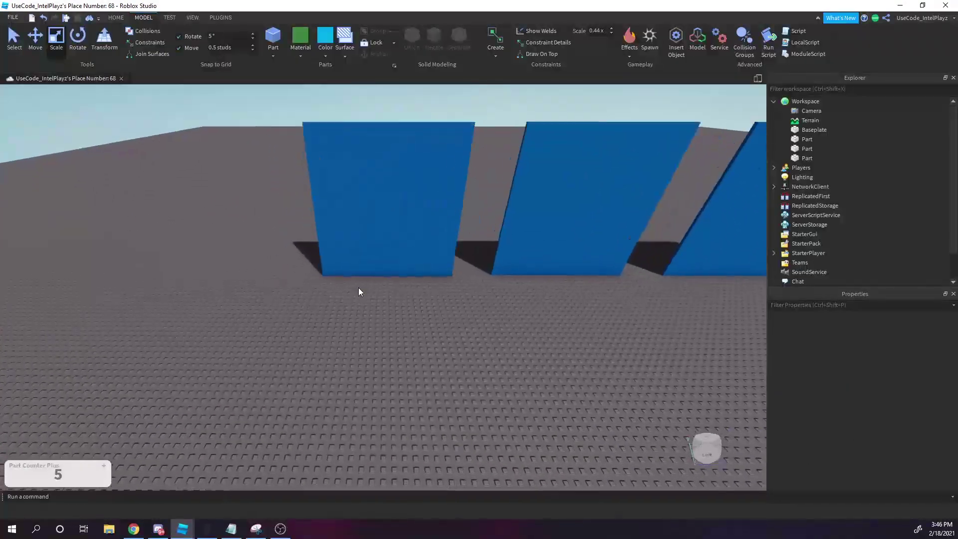
{"action": "scroll", "coordinate": [358, 287], "scroll_direction": "up", "scroll_amount": 3}
{"action": "right_click_drag", "start_coordinate": [358, 287], "coordinate": [358, 286]}
{"action": "scroll", "coordinate": [358, 286], "scroll_direction": "down", "scroll_amount": 1}
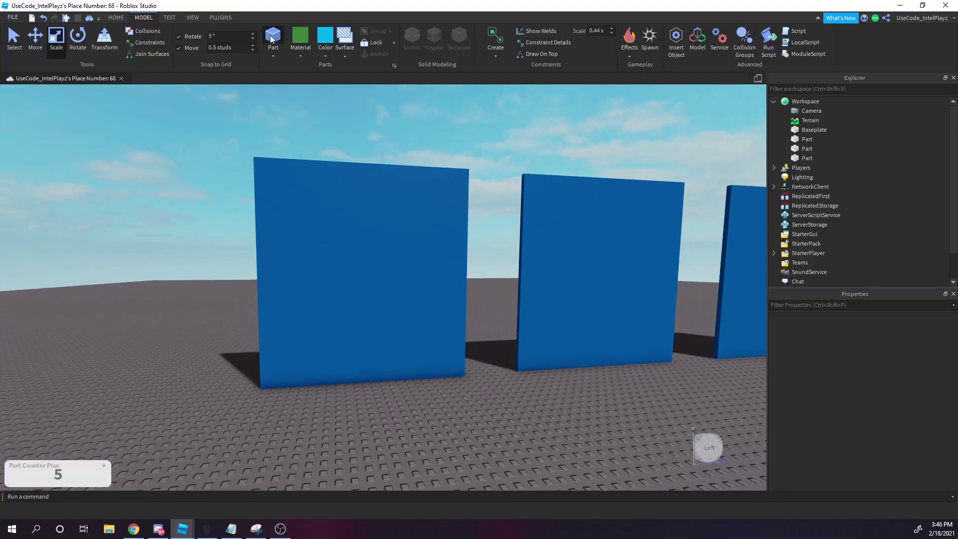
{"action": "left_click", "coordinate": [272, 39]}
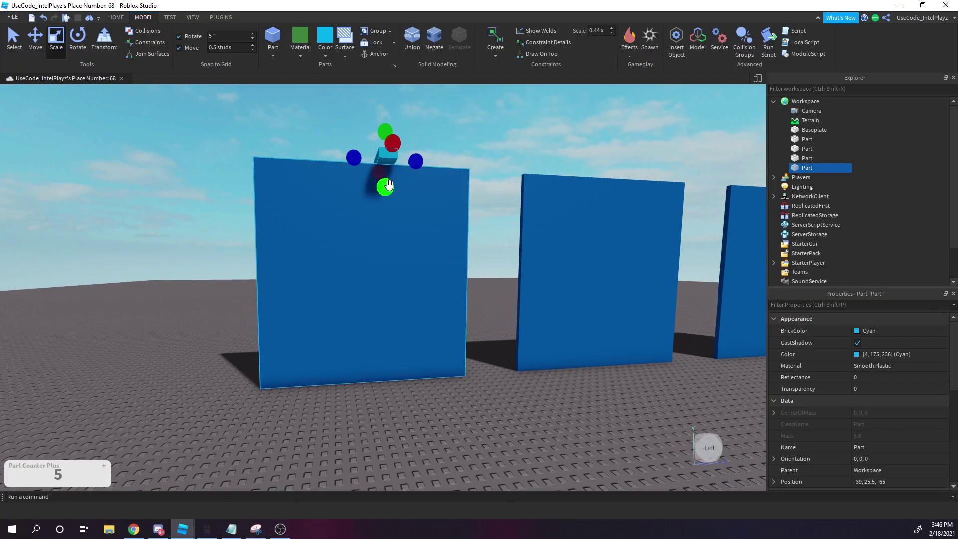
{"action": "left_click_drag", "start_coordinate": [389, 186], "coordinate": [396, 402]}
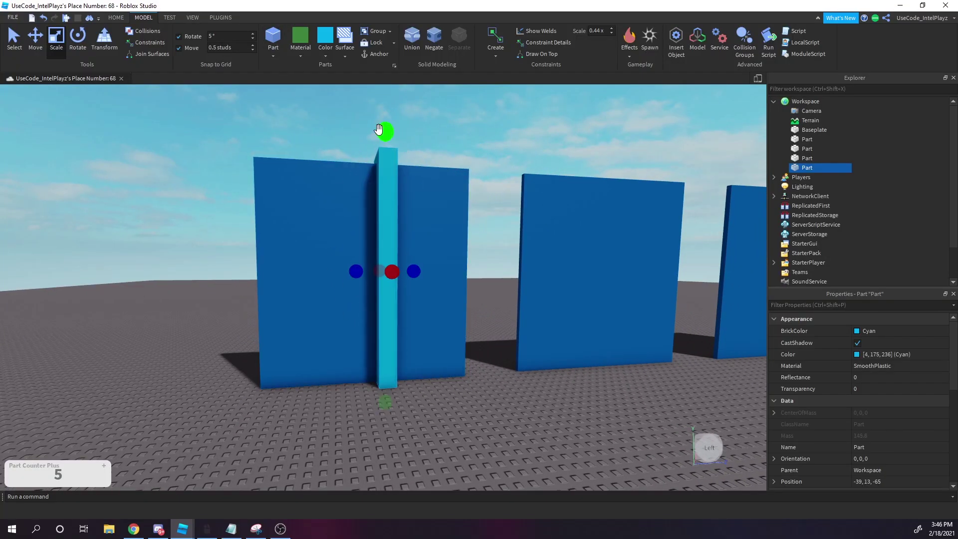
{"action": "left_click_drag", "start_coordinate": [378, 130], "coordinate": [381, 277]}
{"action": "left_click_drag", "start_coordinate": [414, 339], "coordinate": [437, 330], "text": "ctrl"}
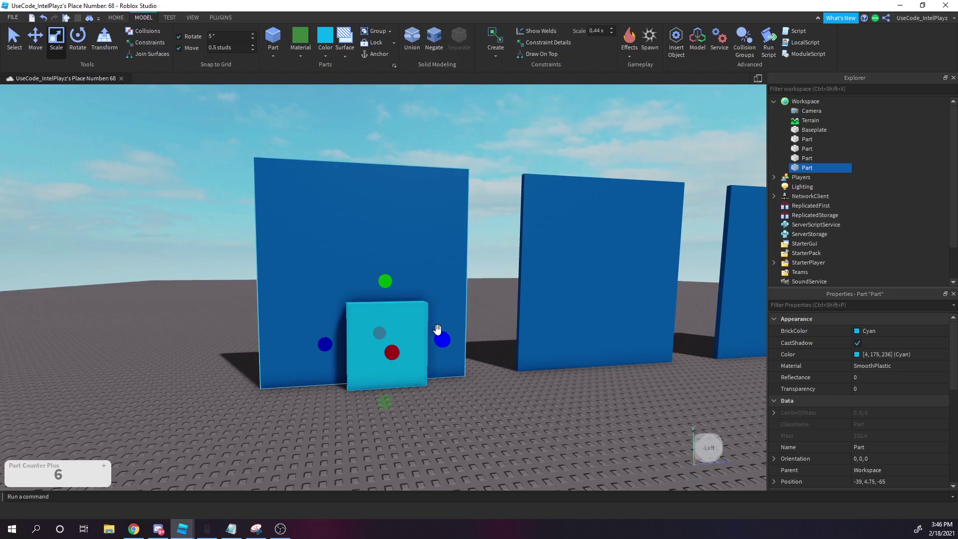
{"action": "scroll", "coordinate": [434, 326], "scroll_direction": "up", "scroll_amount": 4}
{"action": "scroll", "coordinate": [339, 314], "scroll_direction": "down", "scroll_amount": 2}
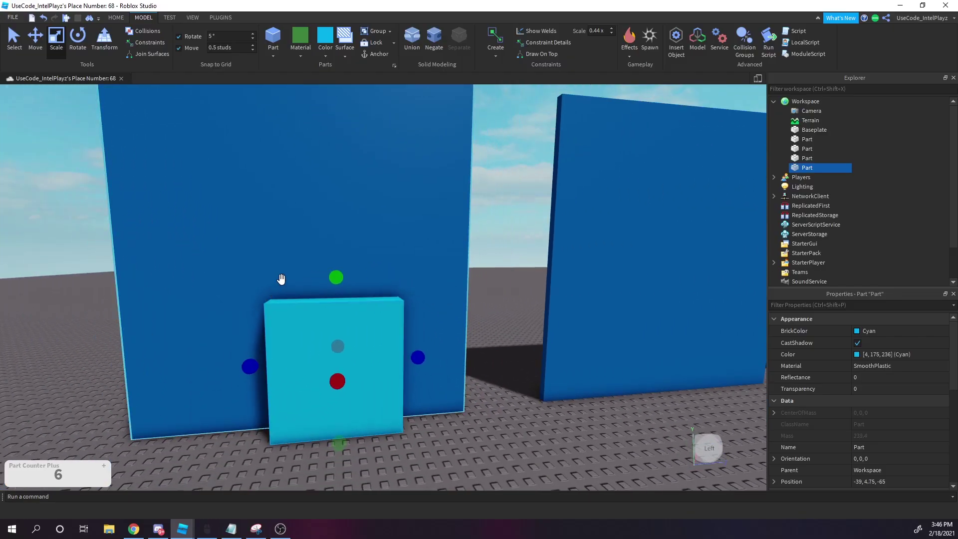
{"action": "left_click_drag", "start_coordinate": [336, 276], "coordinate": [335, 242]}
Step: Insert a cylinder part and set its position to match the door block's, -39, 6, -65
{"action": "left_click", "coordinate": [273, 53]}
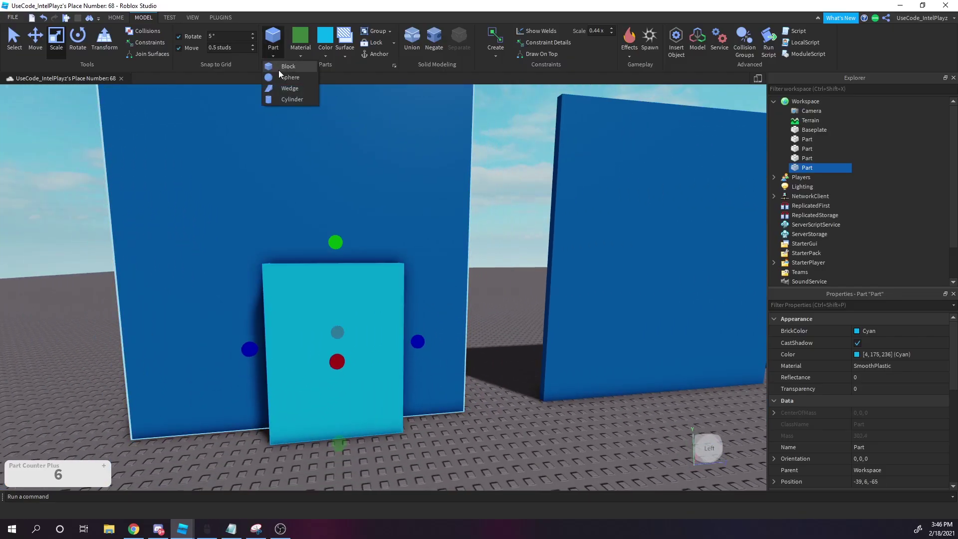
{"action": "left_click", "coordinate": [292, 100]}
{"action": "scroll", "coordinate": [360, 299], "scroll_direction": "down", "scroll_amount": 2}
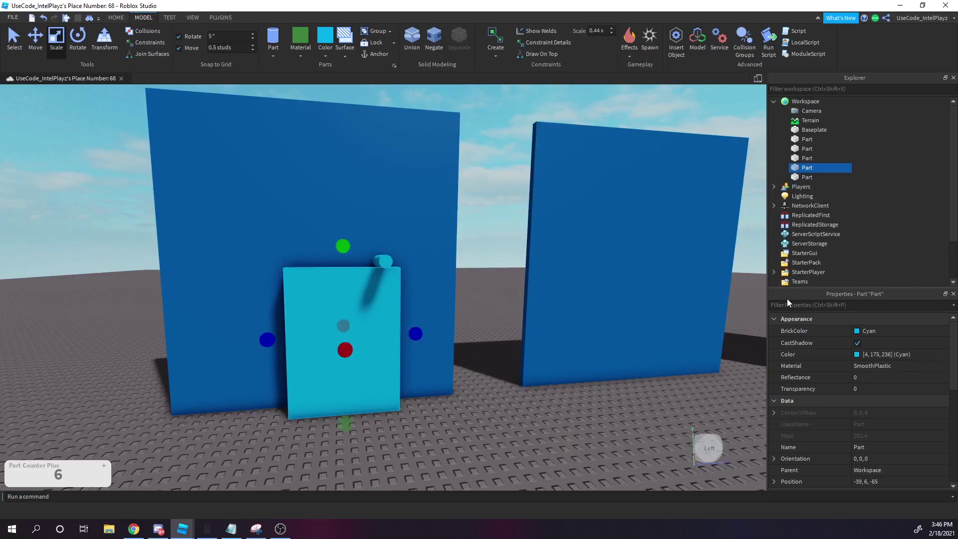
{"action": "scroll", "coordinate": [868, 400], "scroll_direction": "down", "scroll_amount": 1}
{"action": "left_click", "coordinate": [388, 261]}
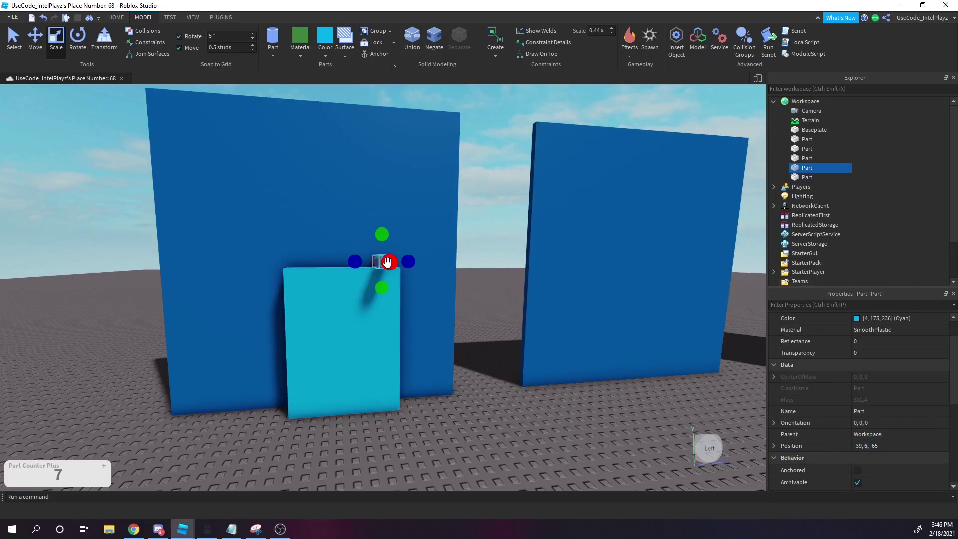
{"action": "left_click", "coordinate": [881, 445]}
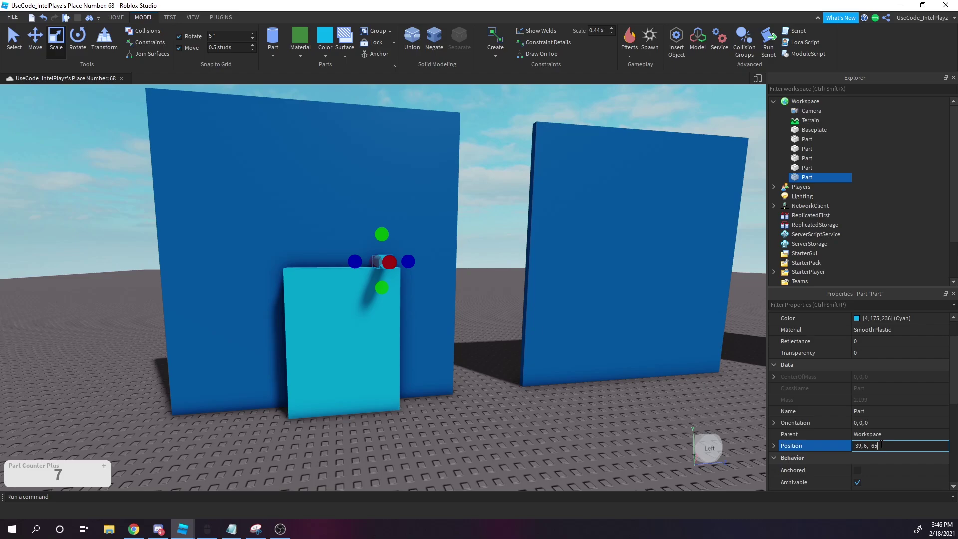
{"action": "key", "text": "Return"}
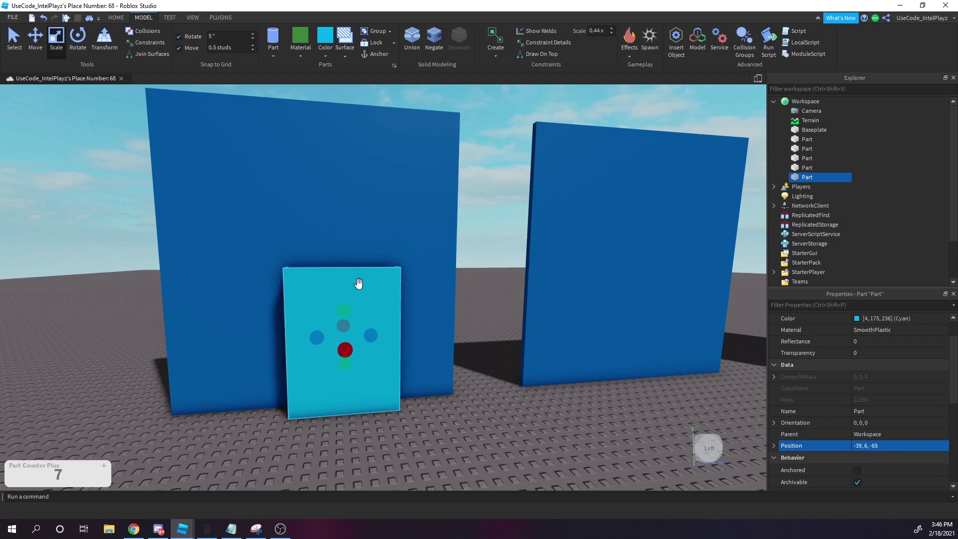
Step: Scale the cylinder up to the door block's width and raise it to position -39, 12, -65 to round the doorway's top
{"action": "left_click_drag", "start_coordinate": [344, 309], "coordinate": [343, 251]}
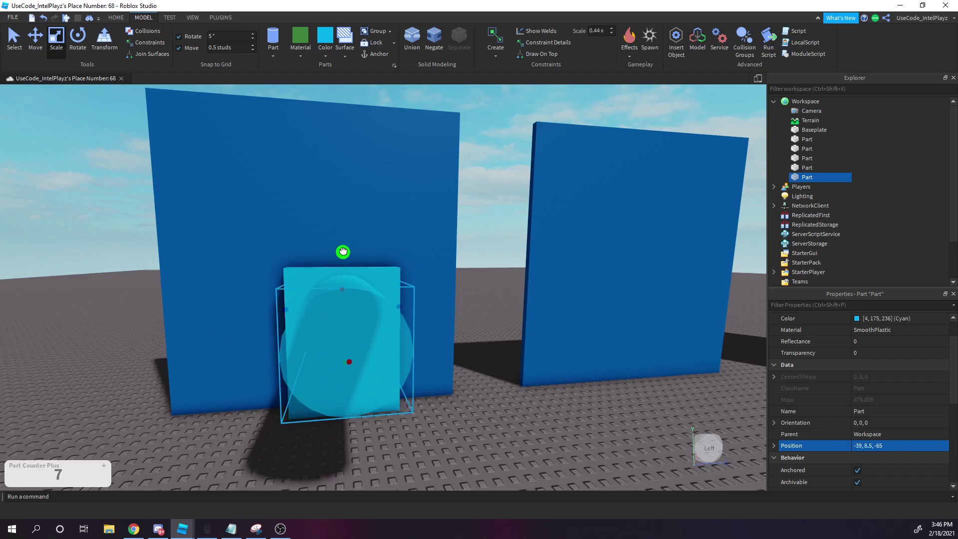
{"action": "key", "text": "w"}
{"action": "right_click_drag", "start_coordinate": [254, 233], "coordinate": [254, 233]}
{"action": "key", "text": "s"}
{"action": "left_click_drag", "start_coordinate": [329, 286], "coordinate": [310, 287]}
{"action": "right_click_drag", "start_coordinate": [349, 278], "coordinate": [348, 278]}
{"action": "key", "text": "d"}
{"action": "left_click_drag", "start_coordinate": [377, 224], "coordinate": [378, 205]}
{"action": "left_click", "coordinate": [34, 38]}
{"action": "left_click_drag", "start_coordinate": [337, 290], "coordinate": [337, 194]}
Step: Shorten the cylinder from its front end until it is flush with the door block's front face
{"action": "key", "text": "a"}
{"action": "right_click_drag", "start_coordinate": [312, 196], "coordinate": [280, 214]}
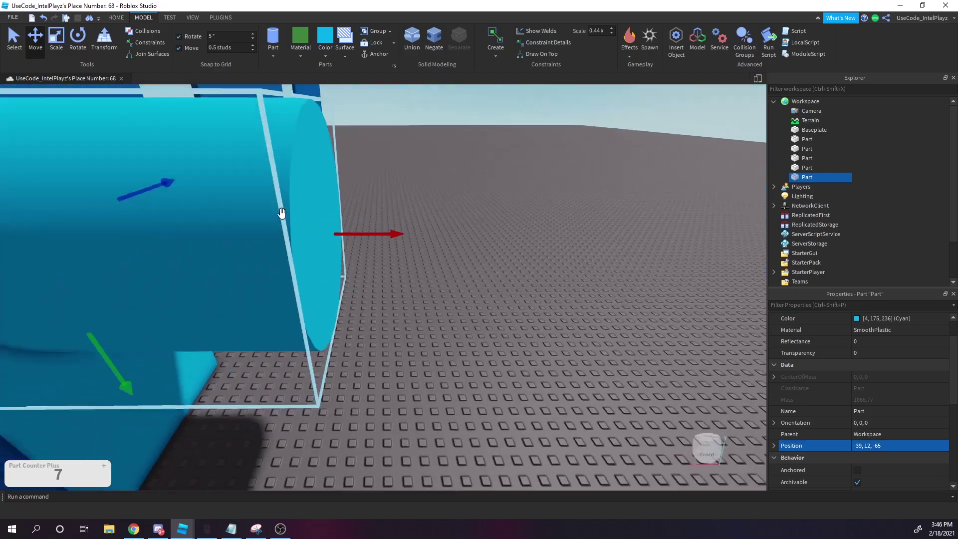
{"action": "key", "text": "s"}
{"action": "left_click", "coordinate": [52, 46]}
{"action": "left_click_drag", "start_coordinate": [373, 254], "coordinate": [243, 249]}
{"action": "key", "text": "d"}
{"action": "right_click_drag", "start_coordinate": [282, 259], "coordinate": [283, 259]}
Step: Extend the door block's depth backward through the wall beneath the cylinder
{"action": "key", "text": "alt+a"}
{"action": "key", "text": "s"}
{"action": "scroll", "coordinate": [439, 308], "scroll_direction": "up", "scroll_amount": 2}
{"action": "scroll", "coordinate": [439, 308], "scroll_direction": "down", "scroll_amount": 5}
{"action": "right_click_drag", "start_coordinate": [439, 309], "coordinate": [420, 306]}
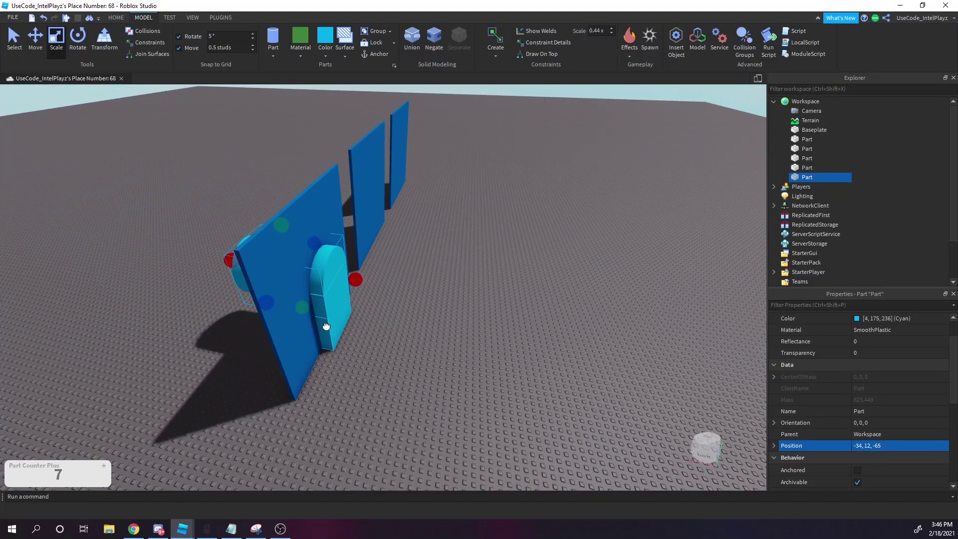
{"action": "left_click", "coordinate": [325, 326]}
{"action": "right_click_drag", "start_coordinate": [342, 327], "coordinate": [343, 327]}
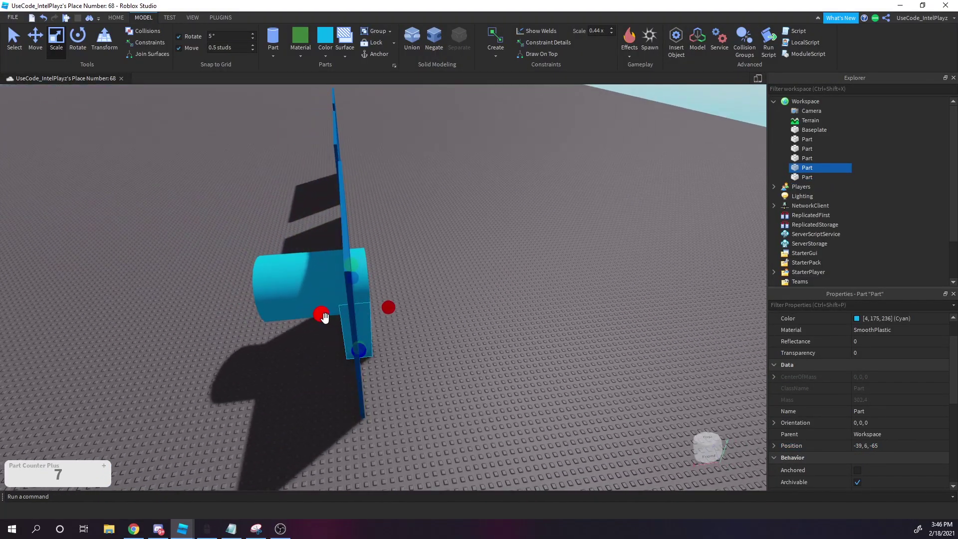
{"action": "left_click_drag", "start_coordinate": [323, 318], "coordinate": [277, 318]}
{"action": "right_click_drag", "start_coordinate": [443, 309], "coordinate": [442, 309]}
{"action": "left_click", "coordinate": [443, 312]}
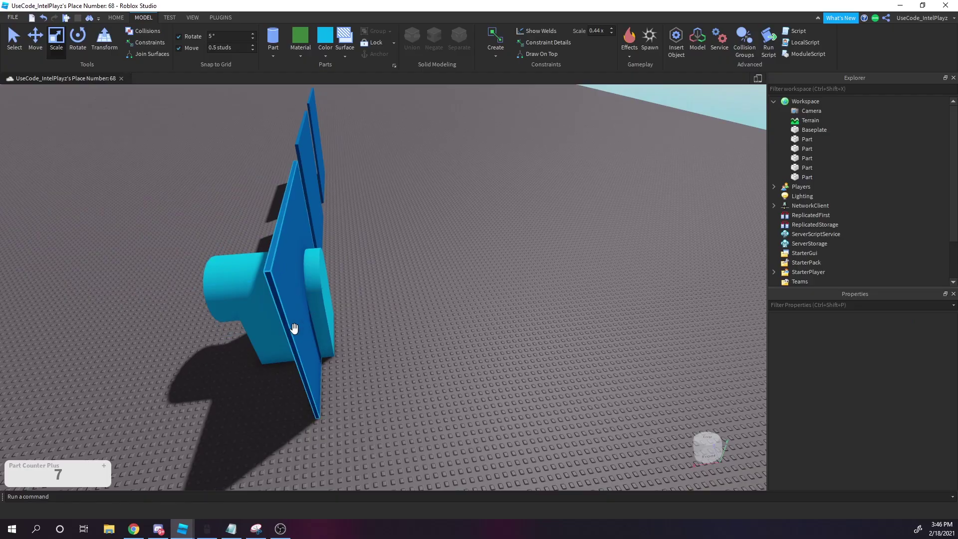
Step: Select the cylinder and the door block together and set their color to Fossil
{"action": "left_click", "coordinate": [254, 305]}
{"action": "left_click", "coordinate": [265, 349], "text": "shift"}
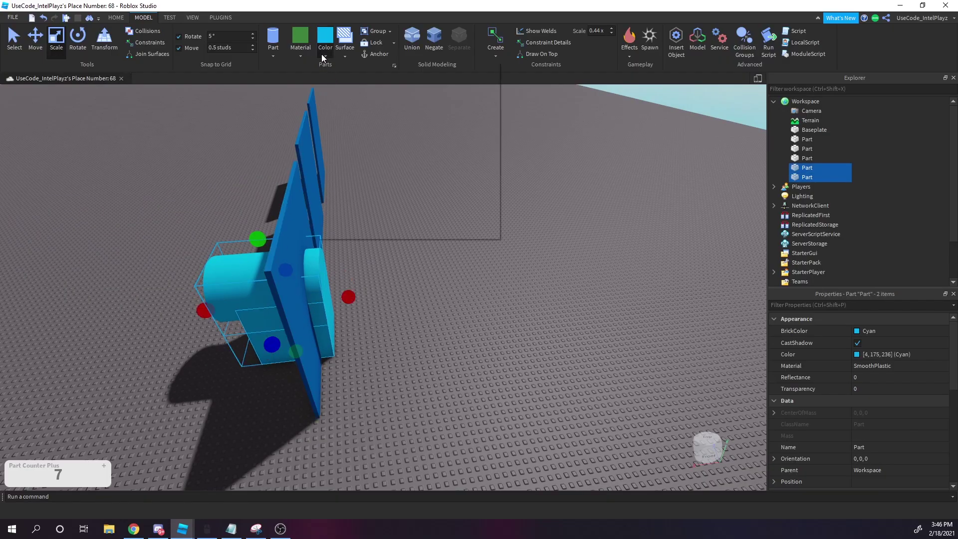
{"action": "left_click", "coordinate": [441, 230]}
{"action": "left_click", "coordinate": [441, 319]}
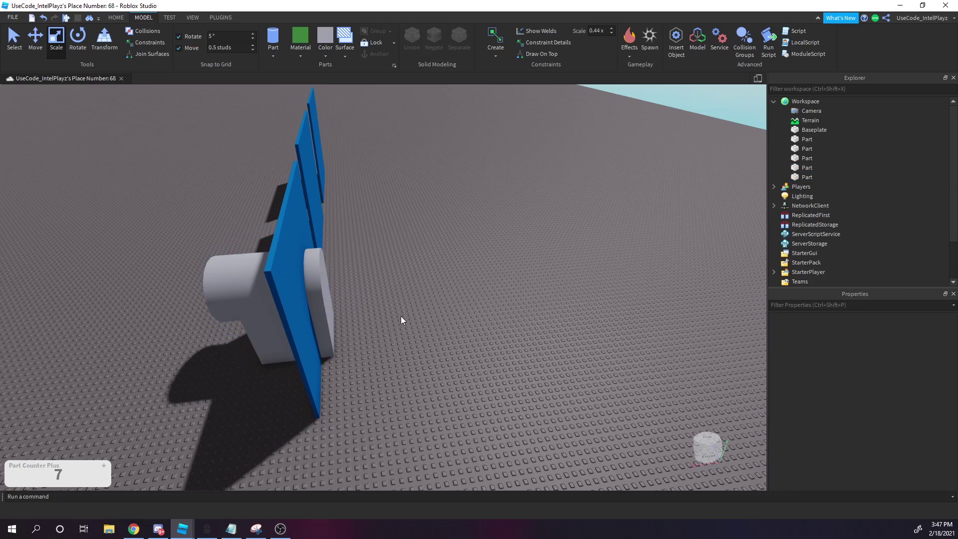
Step: Move the cylinder and door block together 5 studs sideways along the wall, to Z position -70
{"action": "key", "text": "w"}
{"action": "right_click_drag", "start_coordinate": [400, 316], "coordinate": [395, 297]}
{"action": "left_click", "coordinate": [396, 296]}
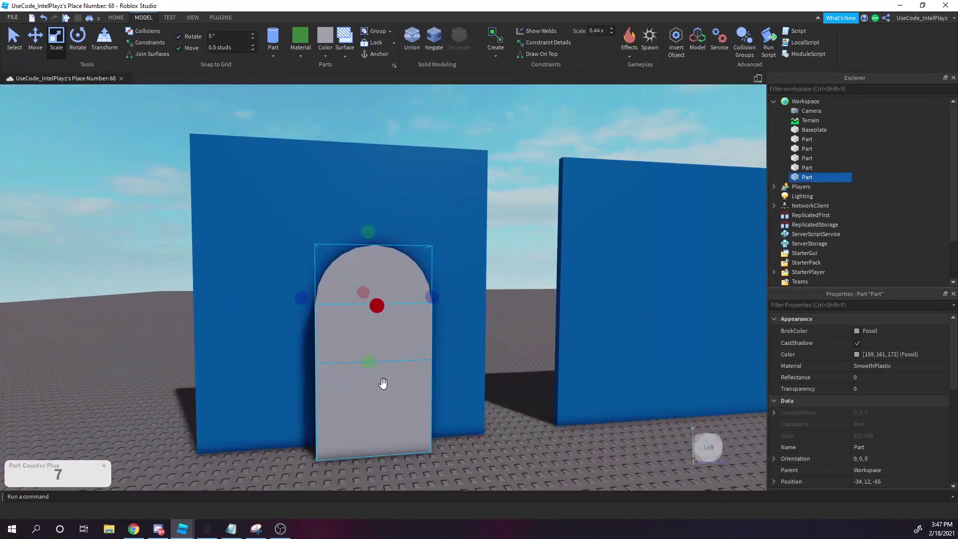
{"action": "left_click", "coordinate": [383, 383], "text": "shift"}
{"action": "left_click", "coordinate": [35, 35]}
{"action": "left_click_drag", "start_coordinate": [300, 336], "coordinate": [230, 337]}
{"action": "key", "text": "s"}
{"action": "right_click_drag", "start_coordinate": [279, 357], "coordinate": [272, 359]}
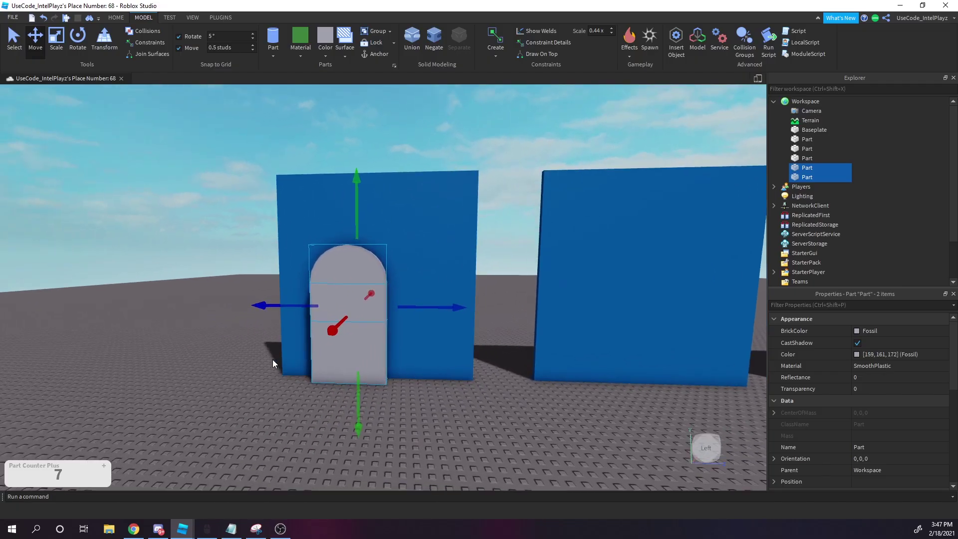
{"action": "left_click", "coordinate": [457, 451]}
Step: Select the door block and the cylinder and turn both into negative parts
{"action": "left_click", "coordinate": [344, 347]}
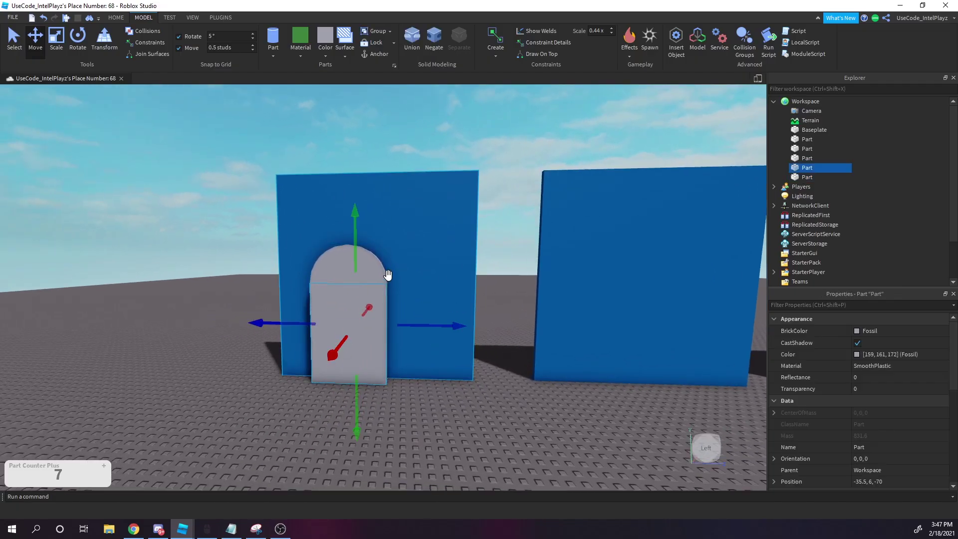
{"action": "left_click", "coordinate": [380, 271], "text": "shift"}
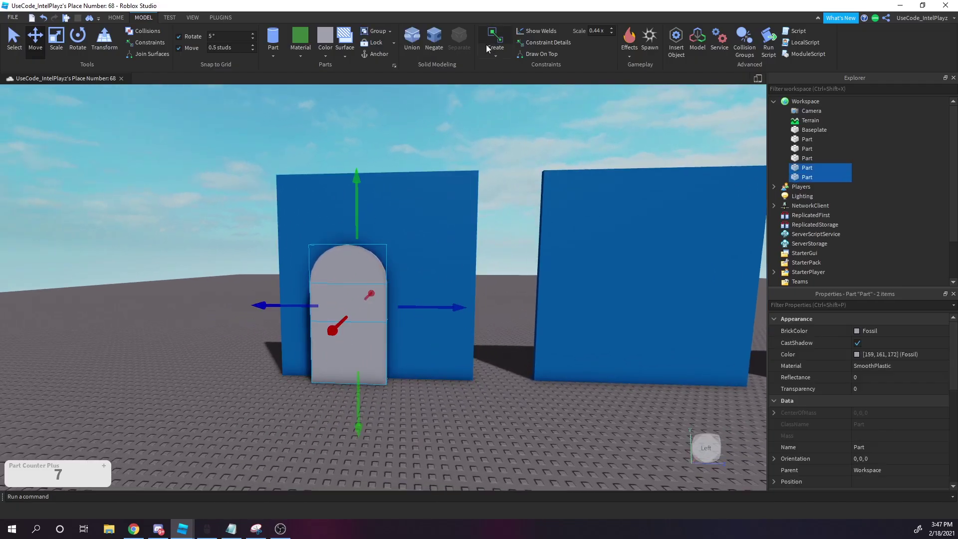
{"action": "left_click", "coordinate": [434, 39]}
Step: Add the first blue wall to the two selected negative parts and Union them to cut the arched doorway
{"action": "key", "text": "a"}
{"action": "key", "text": "w"}
{"action": "right_click_drag", "start_coordinate": [408, 148], "coordinate": [409, 149]}
{"action": "scroll", "coordinate": [408, 149], "scroll_direction": "down", "scroll_amount": 10}
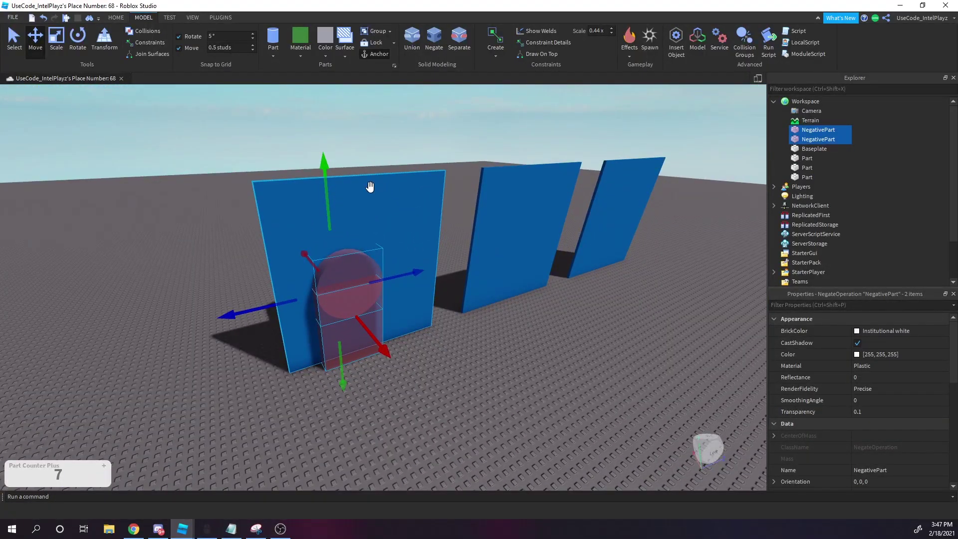
{"action": "left_click", "coordinate": [397, 197], "text": "ctrl"}
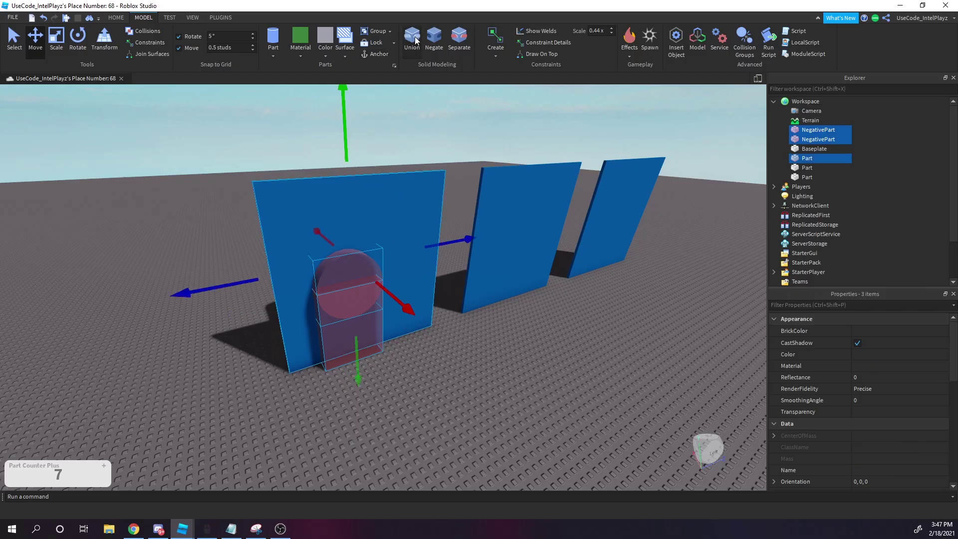
{"action": "left_click", "coordinate": [412, 38]}
{"action": "scroll", "coordinate": [402, 222], "scroll_direction": "up", "scroll_amount": 10}
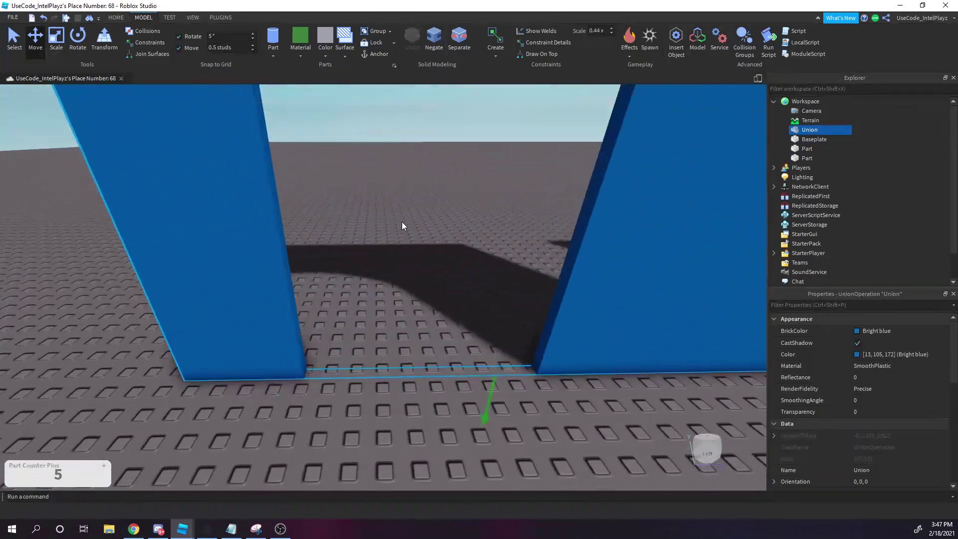
{"action": "scroll", "coordinate": [402, 222], "scroll_direction": "down", "scroll_amount": 10}
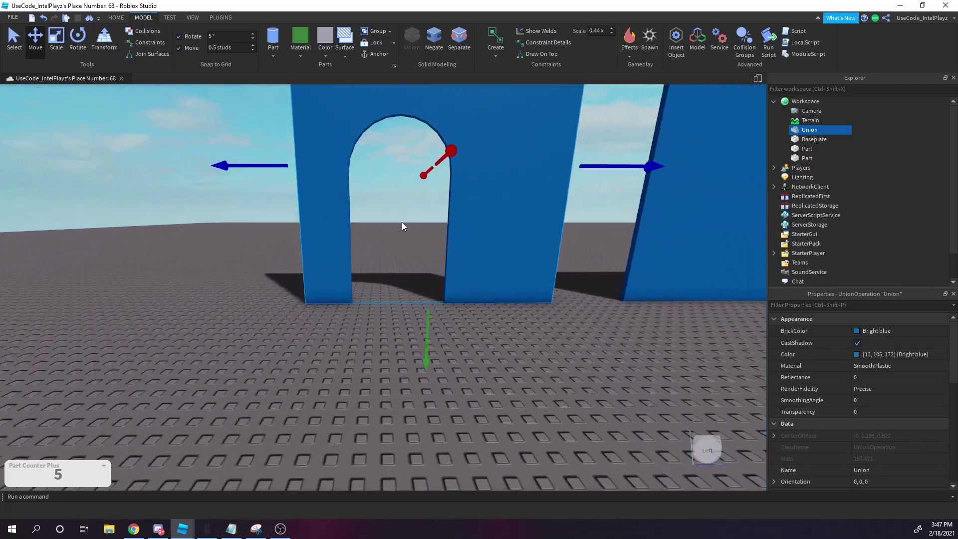
{"action": "scroll", "coordinate": [421, 216], "scroll_direction": "down", "scroll_amount": 3}
{"action": "scroll", "coordinate": [395, 310], "scroll_direction": "up", "scroll_amount": 5}
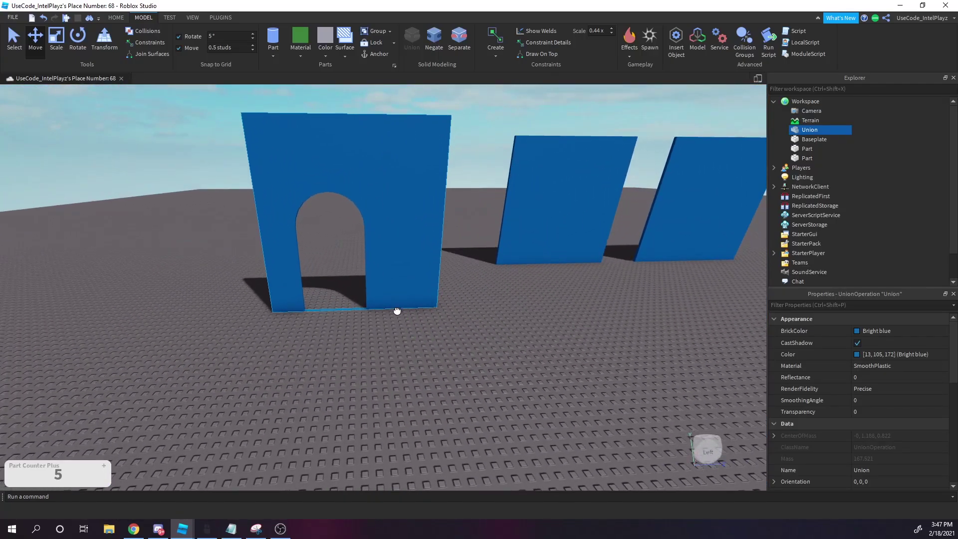
{"action": "scroll", "coordinate": [397, 305], "scroll_direction": "up", "scroll_amount": 3}
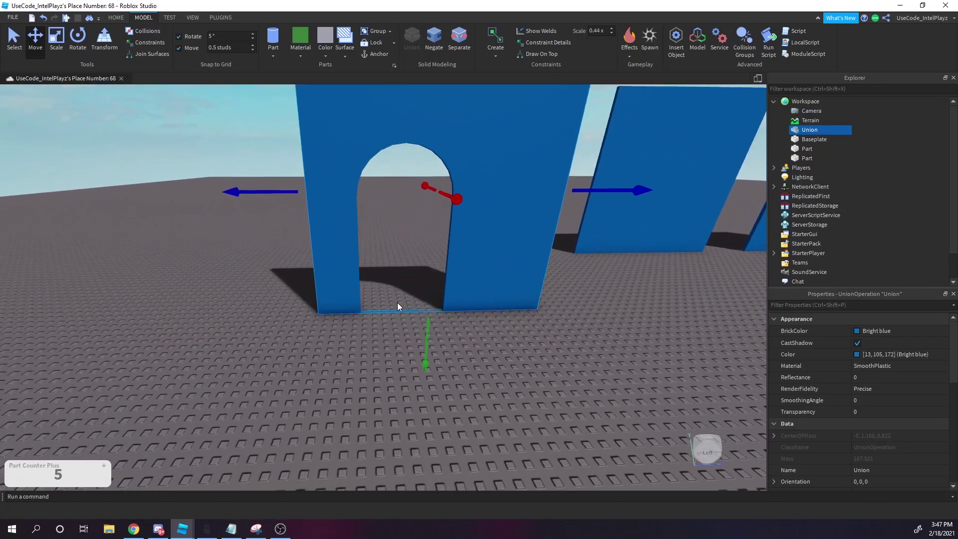
Step: Undo the arched doorway union and the negation of the cylinder and door block
{"action": "scroll", "coordinate": [398, 305], "scroll_direction": "down", "scroll_amount": 8}
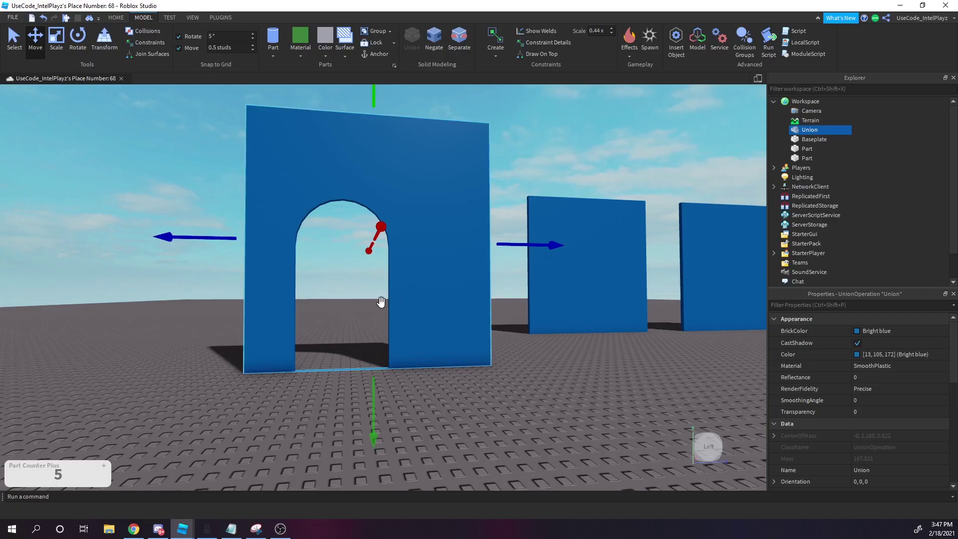
{"action": "scroll", "coordinate": [376, 309], "scroll_direction": "up", "scroll_amount": 10}
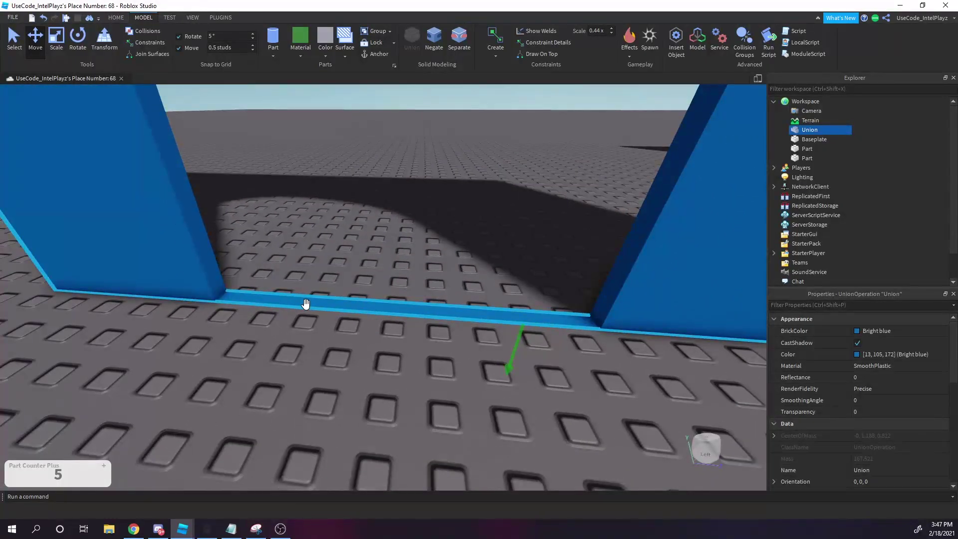
{"action": "key", "text": "ctrl+z"}
{"action": "scroll", "coordinate": [365, 279], "scroll_direction": "down", "scroll_amount": 8}
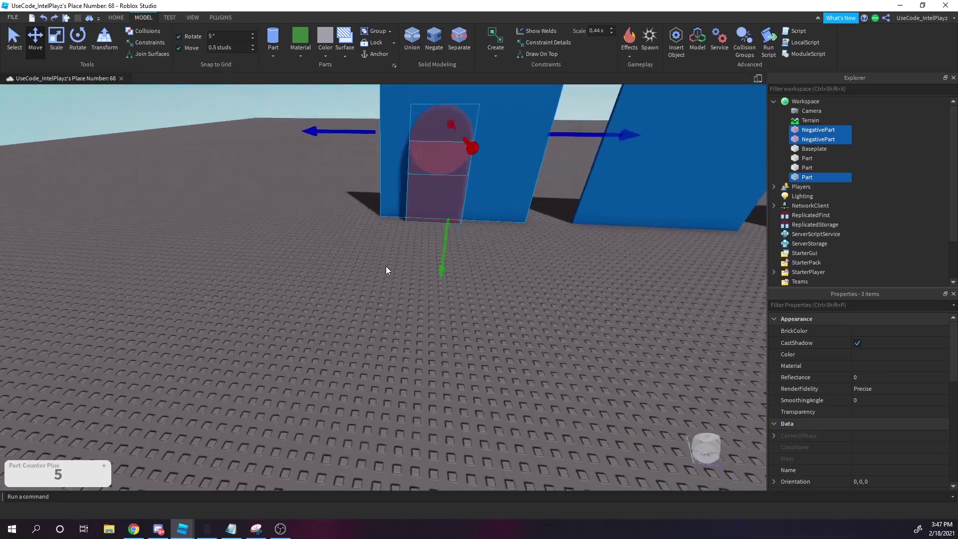
{"action": "right_click_drag", "start_coordinate": [385, 266], "coordinate": [385, 265]}
{"action": "key", "text": "ctrl+z"}
{"action": "left_click", "coordinate": [394, 395]}
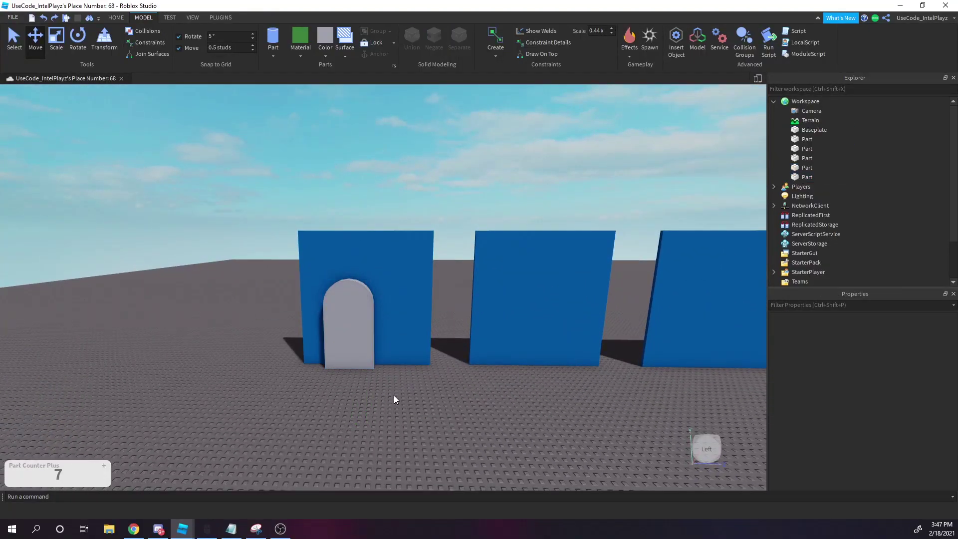
Step: Stretch the door block downward through the baseplate, to Y position -0.25, so it reaches below the wall
{"action": "scroll", "coordinate": [379, 374], "scroll_direction": "up", "scroll_amount": 3}
{"action": "left_click", "coordinate": [359, 335]}
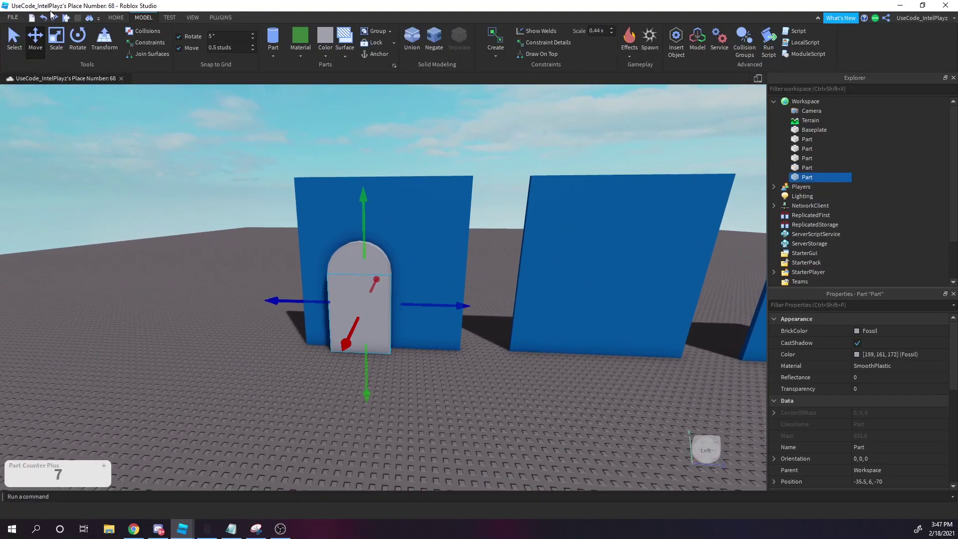
{"action": "left_click", "coordinate": [57, 39]}
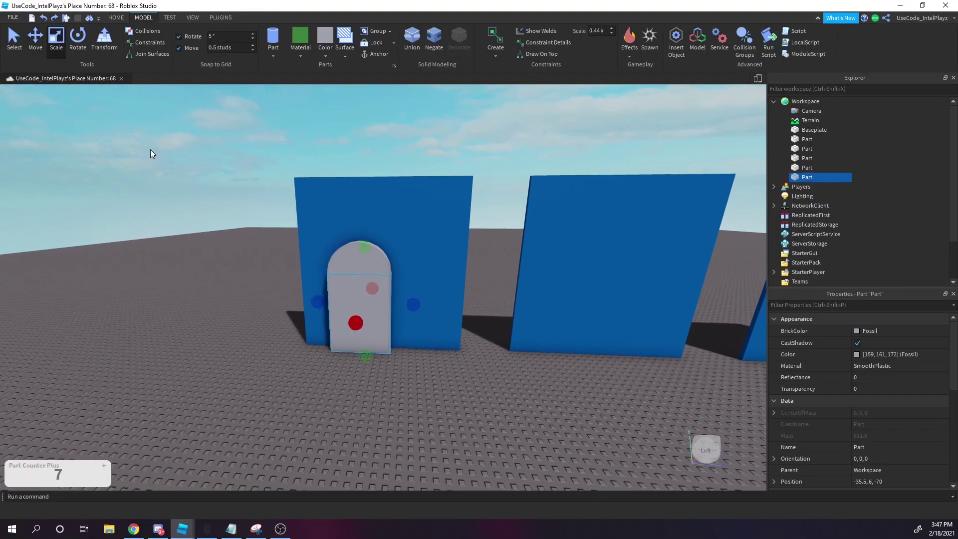
{"action": "left_click_drag", "start_coordinate": [364, 358], "coordinate": [363, 404]}
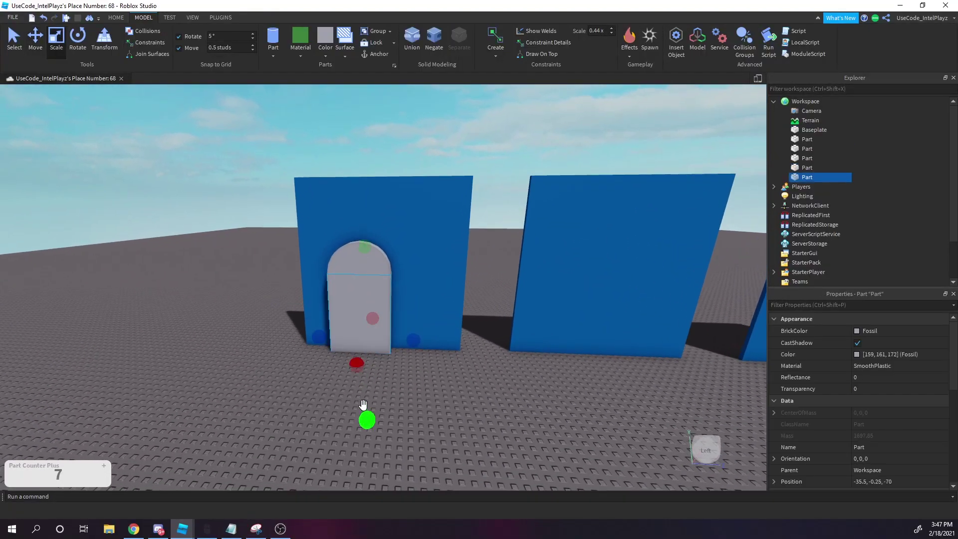
Step: Negate the door block together with the cylinder and Union them with the first blue wall to cut the arched doorway
{"action": "left_click", "coordinate": [378, 266], "text": "ctrl"}
{"action": "left_click", "coordinate": [434, 39]}
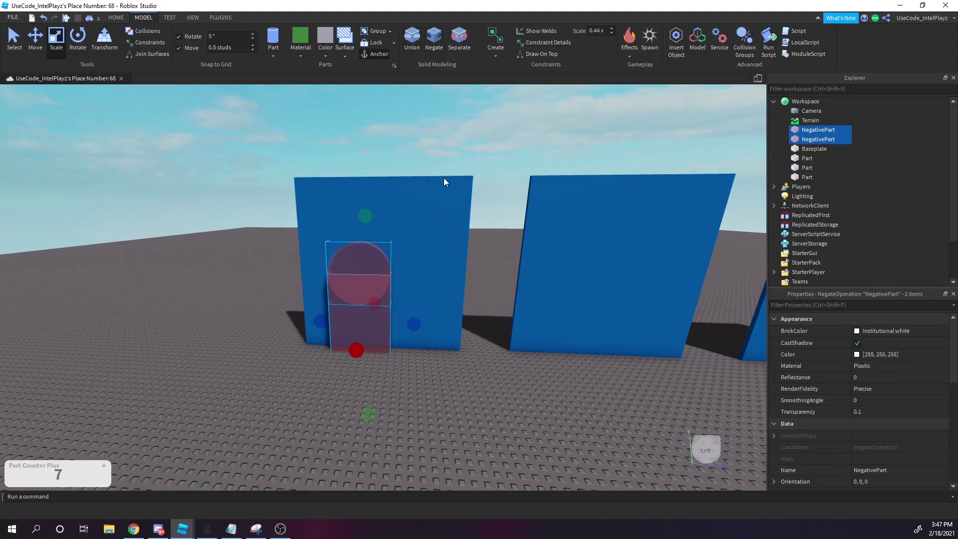
{"action": "left_click", "coordinate": [437, 213], "text": "ctrl"}
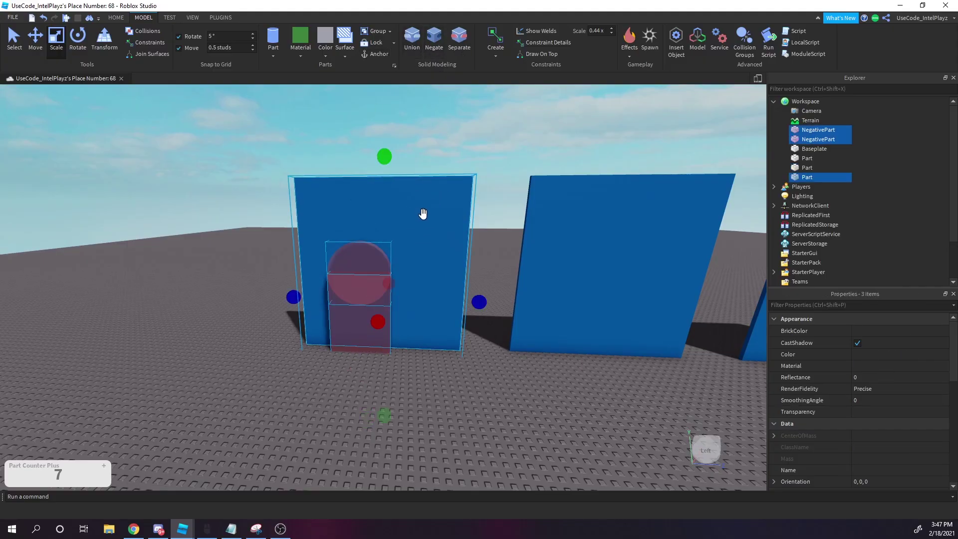
{"action": "left_click", "coordinate": [413, 39]}
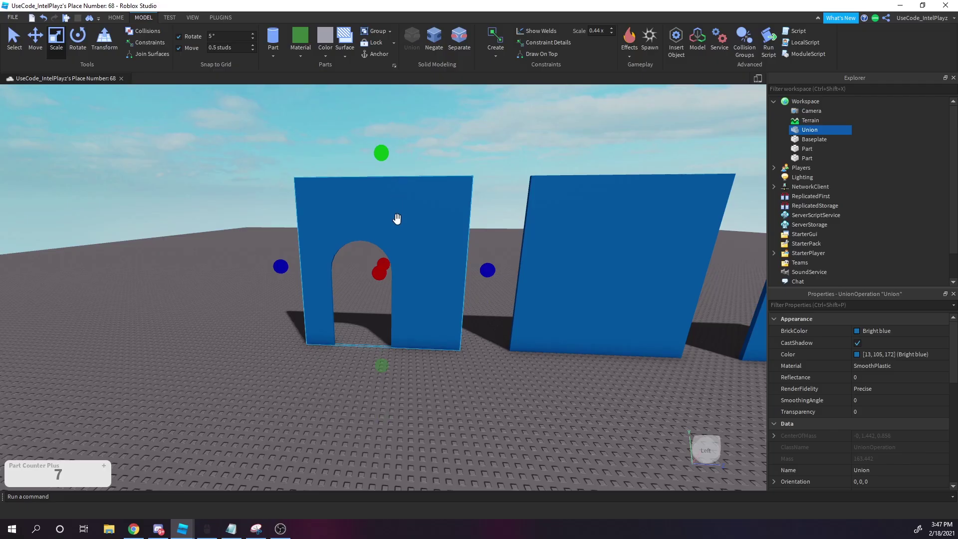
Step: Inspect the arched wall, select all three walls to check their anchoring, and clear the selection
{"action": "left_click", "coordinate": [393, 430]}
{"action": "right_click_drag", "start_coordinate": [393, 362], "coordinate": [393, 361]}
{"action": "scroll", "coordinate": [393, 361], "scroll_direction": "down", "scroll_amount": 5}
{"action": "left_click", "coordinate": [396, 280]}
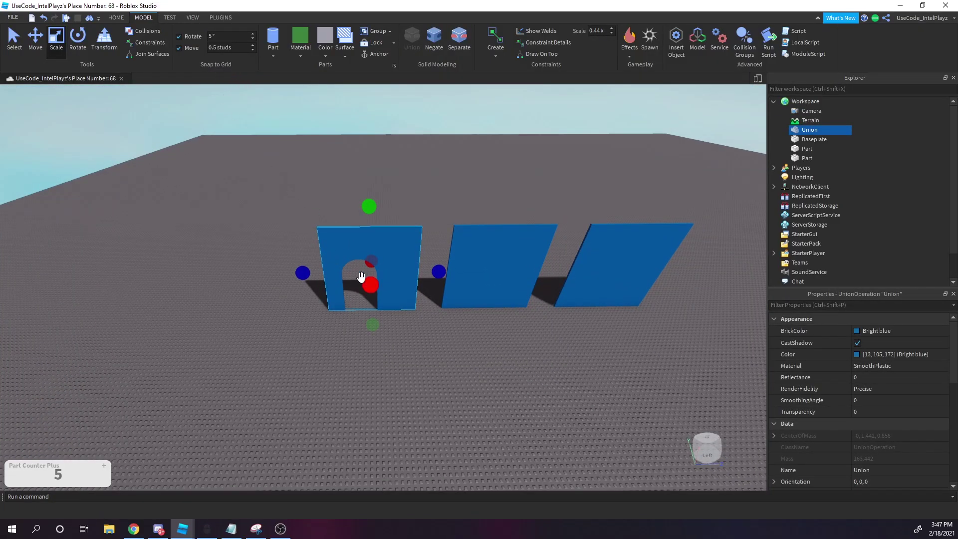
{"action": "left_click", "coordinate": [360, 340]}
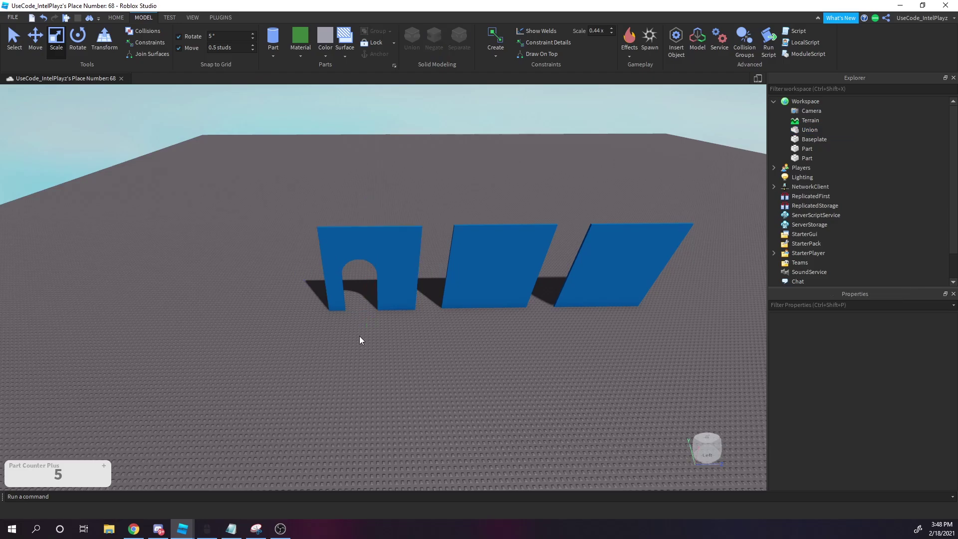
{"action": "left_click", "coordinate": [338, 286]}
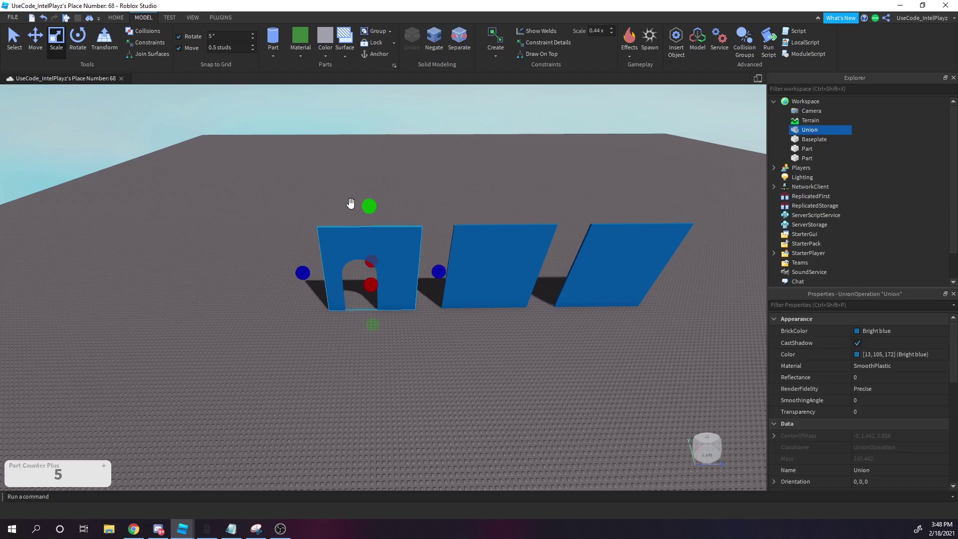
{"action": "left_click_drag", "start_coordinate": [308, 171], "coordinate": [642, 305]}
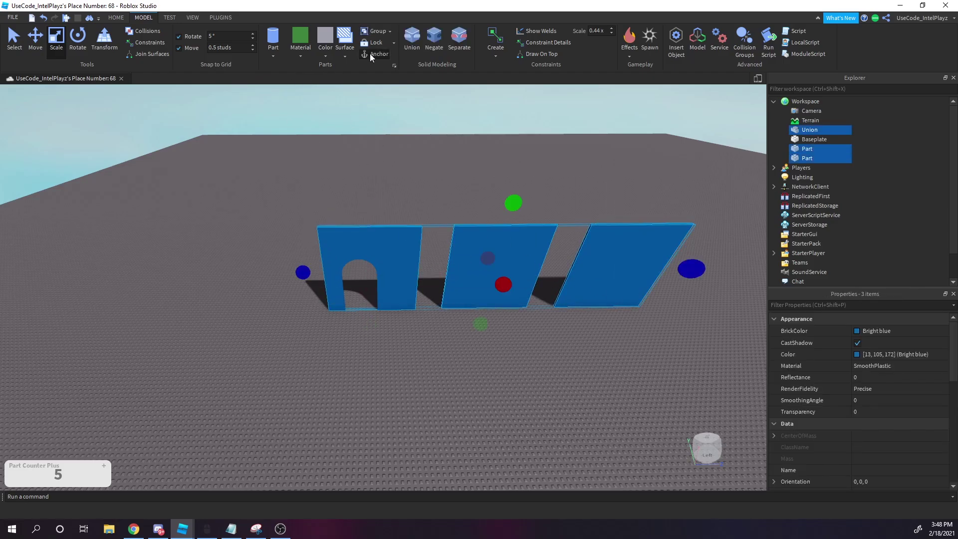
{"action": "left_click", "coordinate": [348, 124]}
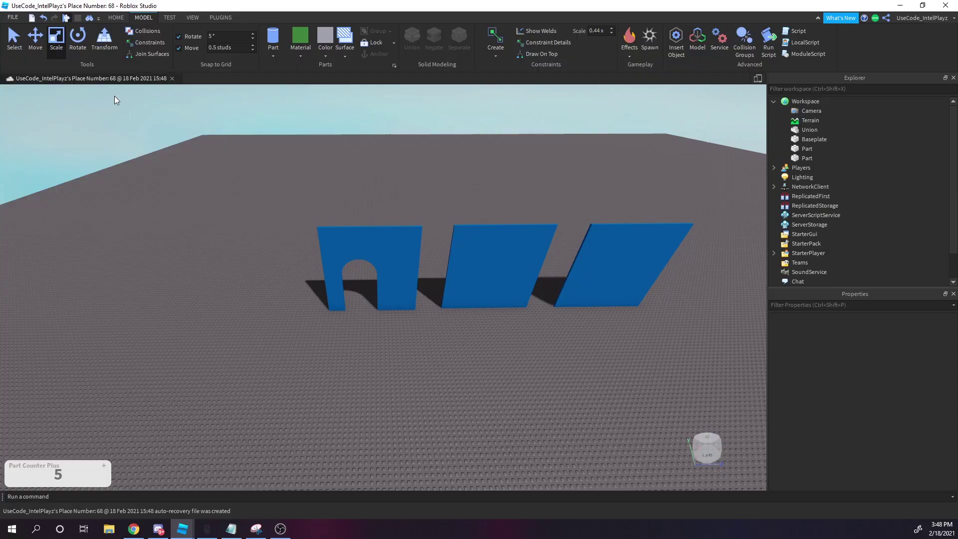
Step: Playtest the place by walking the character through the arched doorway, and stop the test
{"action": "key", "text": "F5"}
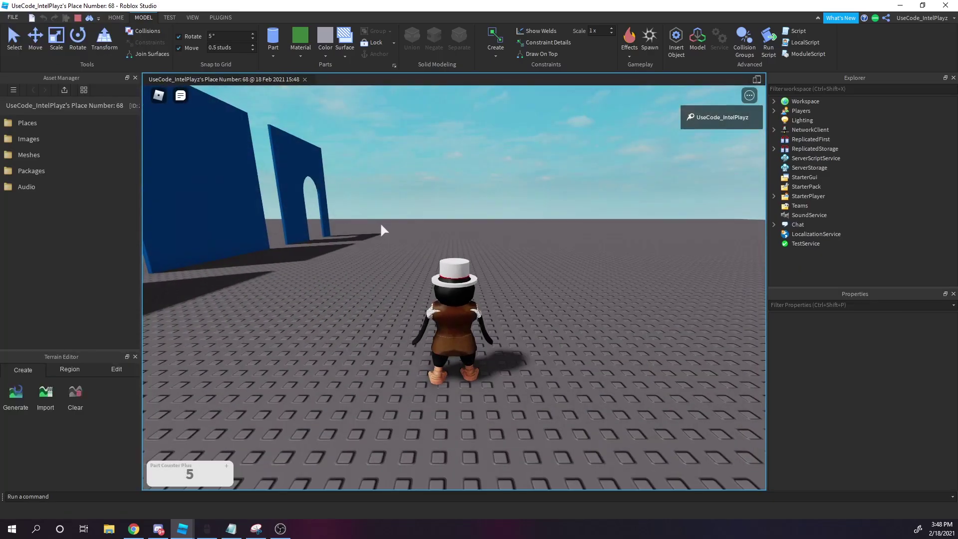
{"action": "key", "text": "w"}
{"action": "right_click_drag", "start_coordinate": [381, 225], "coordinate": [381, 224]}
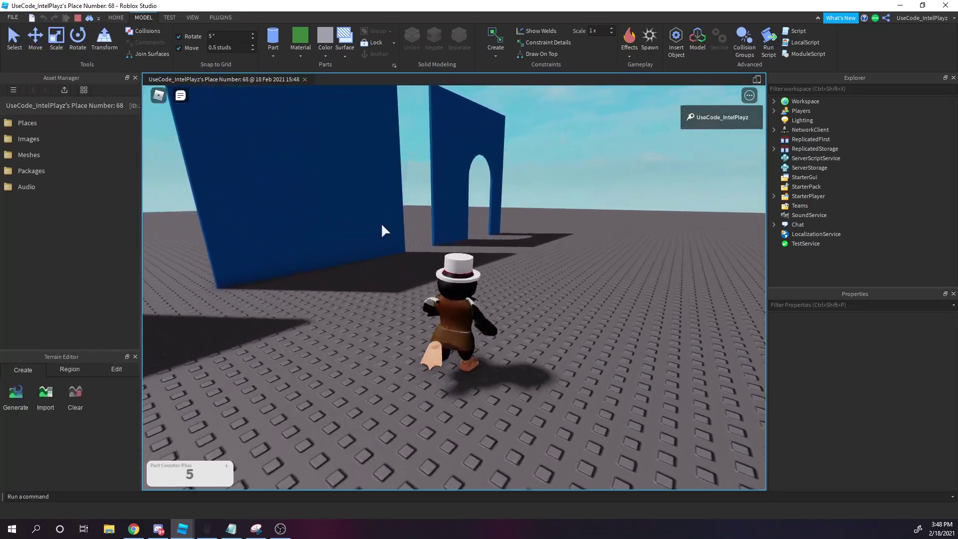
{"action": "key", "text": "w"}
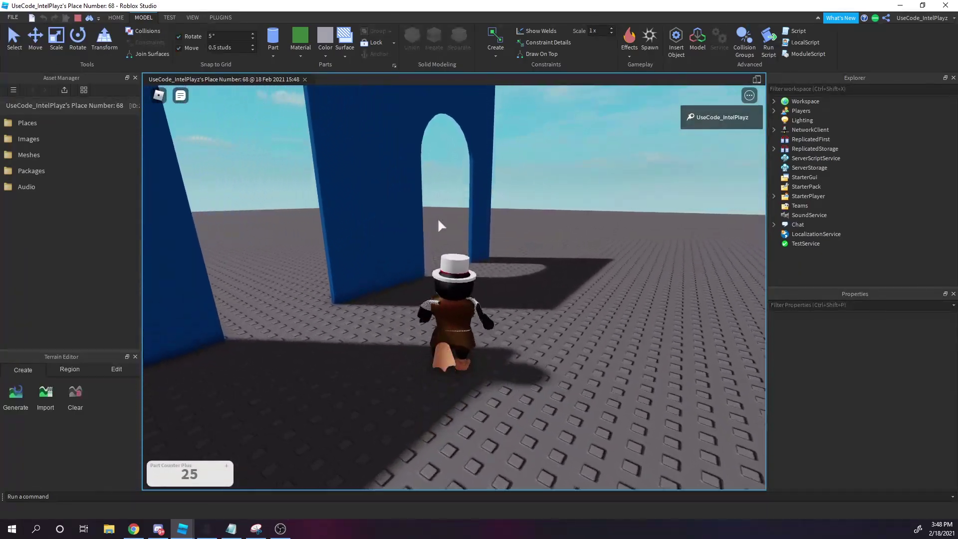
{"action": "key", "text": "w"}
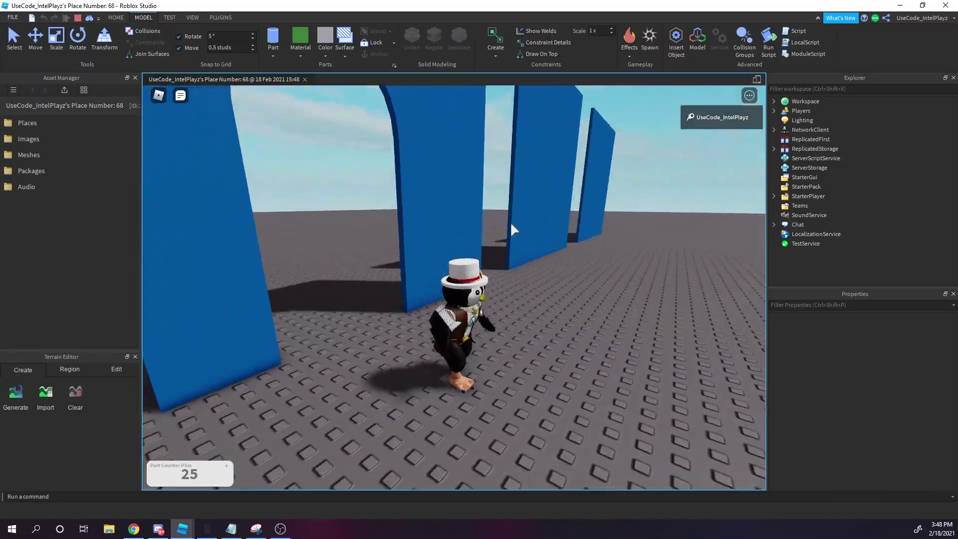
{"action": "key", "text": "w"}
{"action": "right_click_drag", "start_coordinate": [510, 221], "coordinate": [511, 221]}
{"action": "scroll", "coordinate": [510, 221], "scroll_direction": "down", "scroll_amount": 3}
{"action": "key", "text": "s"}
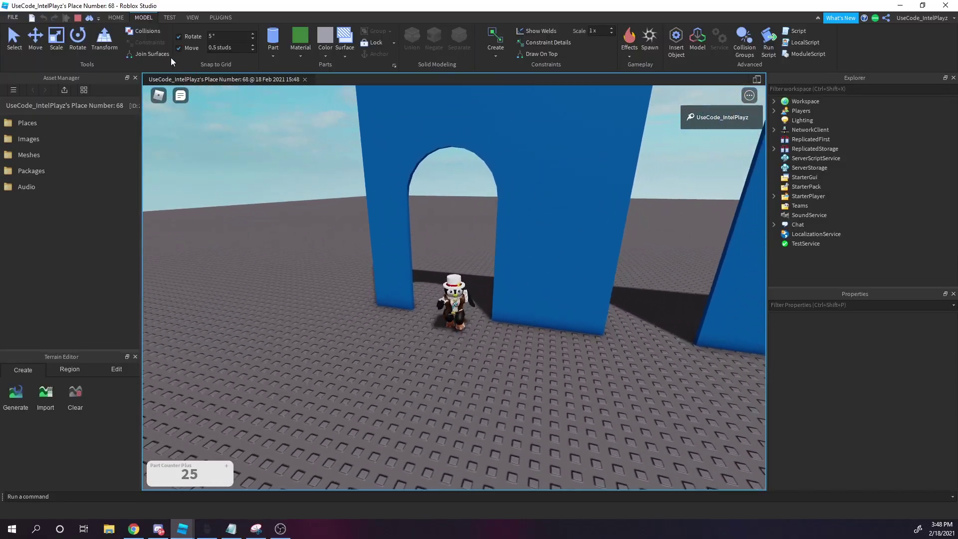
{"action": "left_click", "coordinate": [78, 17]}
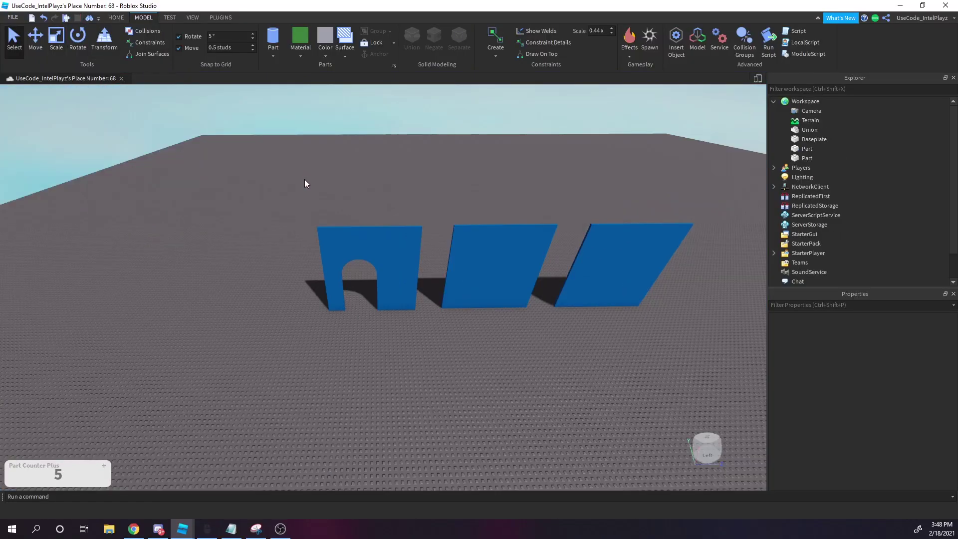
Step: Insert a block part and place it on the front face of the middle blue wall
{"action": "scroll", "coordinate": [415, 311], "scroll_direction": "up", "scroll_amount": 10}
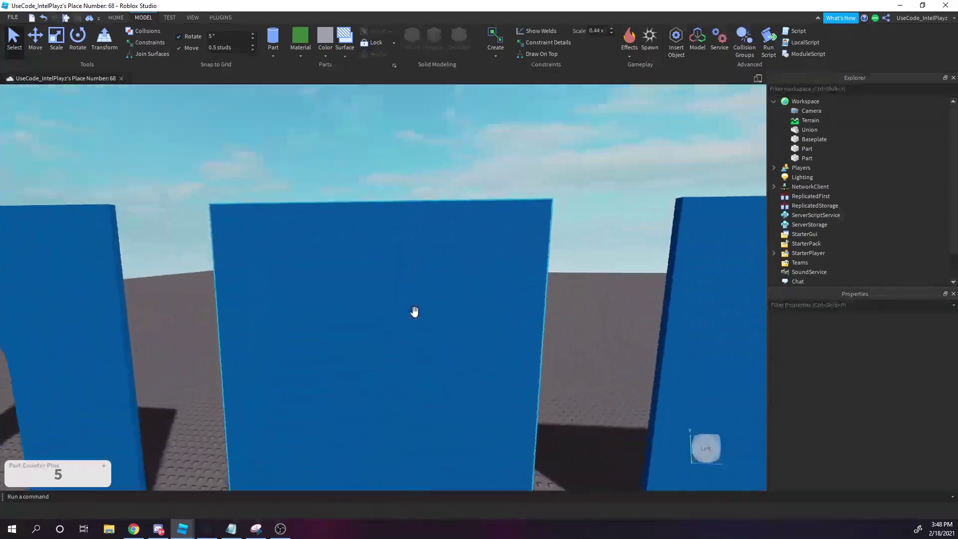
{"action": "scroll", "coordinate": [415, 312], "scroll_direction": "down", "scroll_amount": 5}
{"action": "right_click_drag", "start_coordinate": [415, 312], "coordinate": [415, 312]}
{"action": "scroll", "coordinate": [414, 312], "scroll_direction": "up", "scroll_amount": 5}
{"action": "scroll", "coordinate": [415, 313], "scroll_direction": "down", "scroll_amount": 1}
{"action": "left_click", "coordinate": [273, 38]}
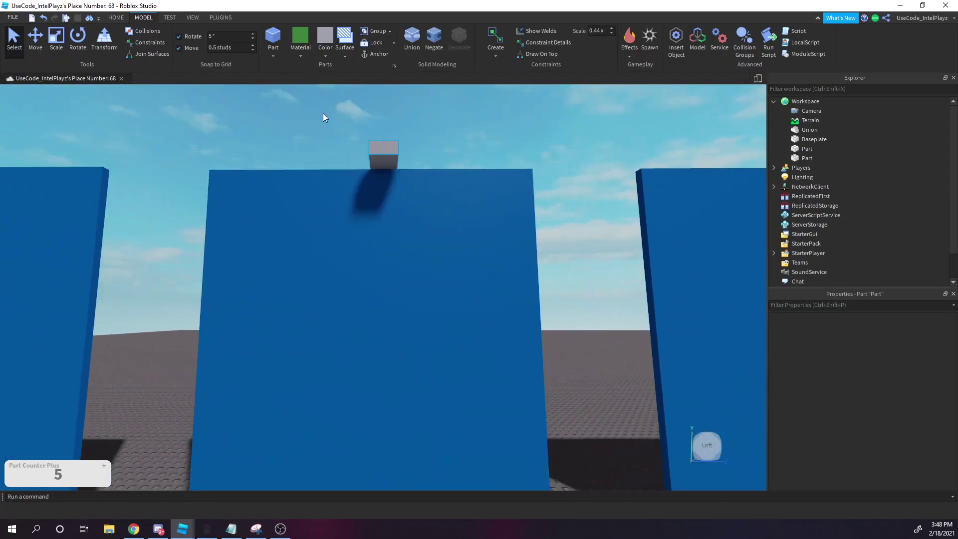
{"action": "right_click_drag", "start_coordinate": [353, 148], "coordinate": [353, 148]}
{"action": "scroll", "coordinate": [352, 261], "scroll_direction": "down", "scroll_amount": 3}
{"action": "left_click_drag", "start_coordinate": [380, 101], "coordinate": [438, 259]}
Step: Scale the new block wider and taller into a window-sized rectangle and extend its depth through the middle wall
{"action": "left_click", "coordinate": [56, 37]}
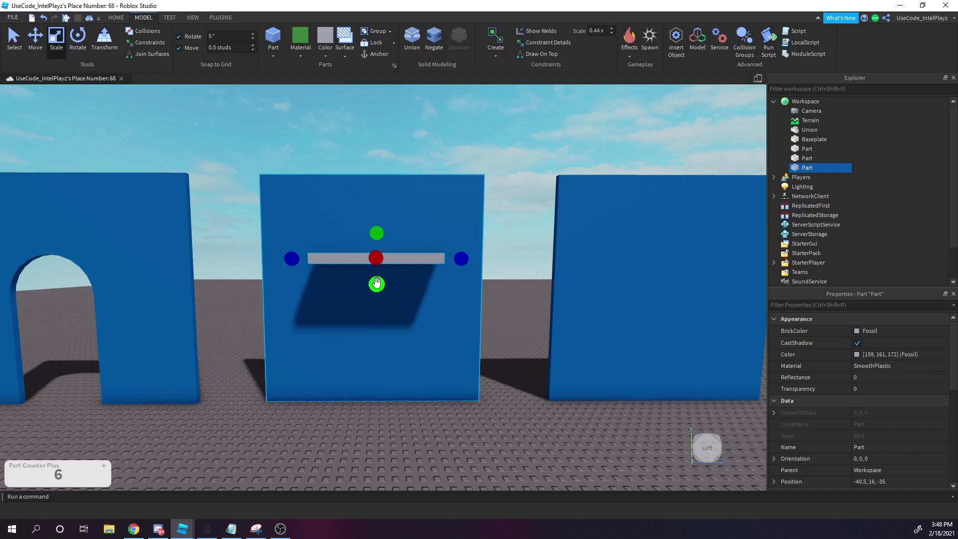
{"action": "left_click_drag", "start_coordinate": [377, 283], "coordinate": [387, 401]}
{"action": "right_click_drag", "start_coordinate": [372, 322], "coordinate": [372, 323]}
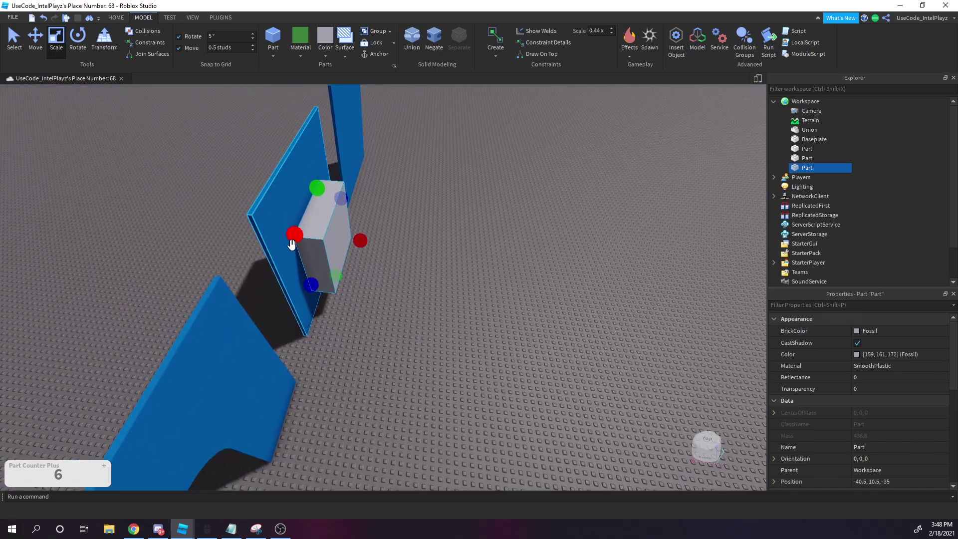
{"action": "left_click_drag", "start_coordinate": [292, 243], "coordinate": [266, 231]}
Step: Move the window block up to Y position 13.5 and shift it through the wall to X position -37.25
{"action": "key", "text": "ctrl+2"}
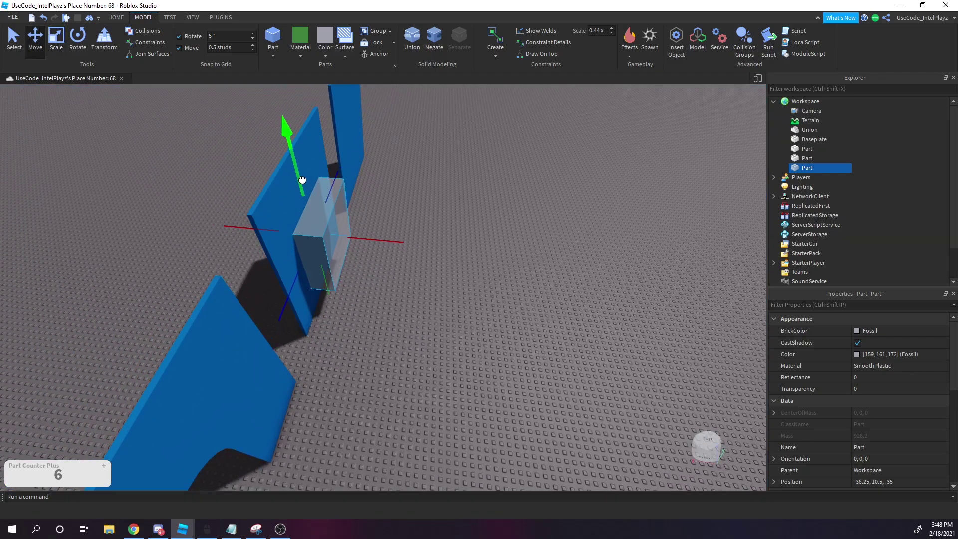
{"action": "left_click_drag", "start_coordinate": [302, 180], "coordinate": [298, 167]}
{"action": "mouse_move", "coordinate": [375, 223]}
{"action": "left_mouse_down"}
{"action": "mouse_move", "coordinate": [359, 221]}
{"action": "mouse_move", "coordinate": [367, 220]}
{"action": "left_mouse_up"}
{"action": "right_click_drag", "start_coordinate": [367, 220], "coordinate": [370, 219]}
{"action": "key", "text": "s"}
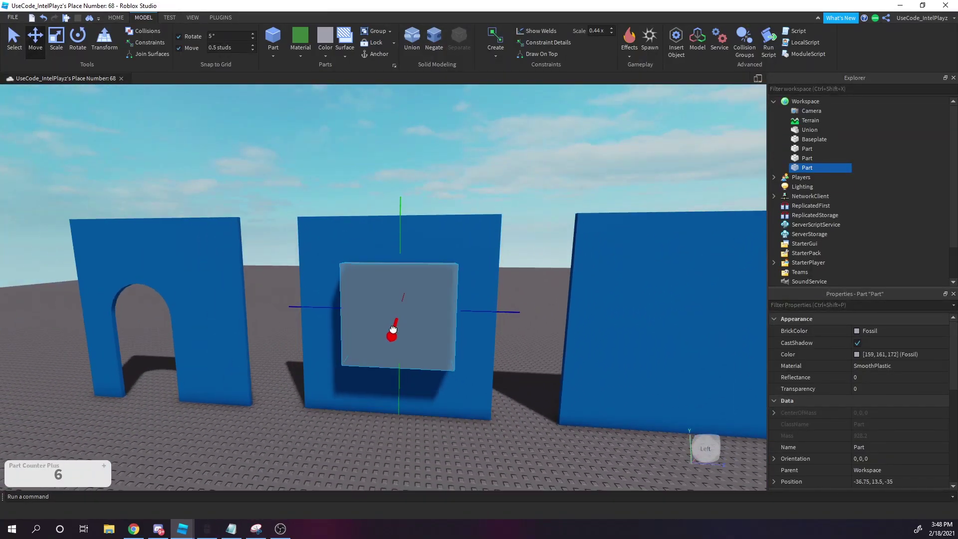
{"action": "left_click_drag", "start_coordinate": [393, 329], "coordinate": [392, 333]}
Step: Move the block sideways onto the arched wall beside the doorway and narrow it to fit there
{"action": "right_click_drag", "start_coordinate": [406, 305], "coordinate": [406, 306]}
{"action": "key", "text": "a"}
{"action": "key", "text": "d"}
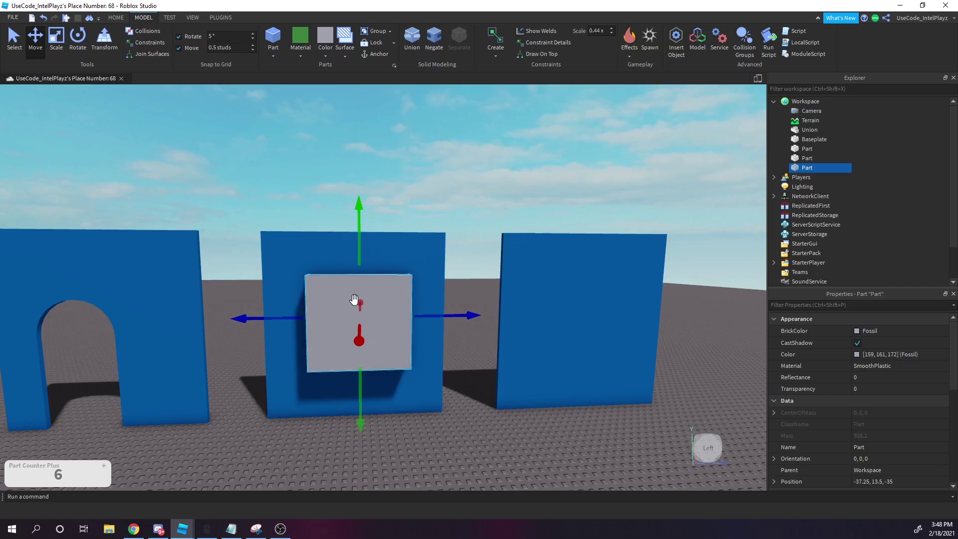
{"action": "left_click_drag", "start_coordinate": [291, 317], "coordinate": [235, 319]}
{"action": "left_click", "coordinate": [54, 39]}
{"action": "left_click_drag", "start_coordinate": [383, 317], "coordinate": [328, 316]}
{"action": "key", "text": "f"}
Step: Shift the block to Z position -60 and stretch it vertically to nearly the full height of the arched wall
{"action": "left_click", "coordinate": [35, 37]}
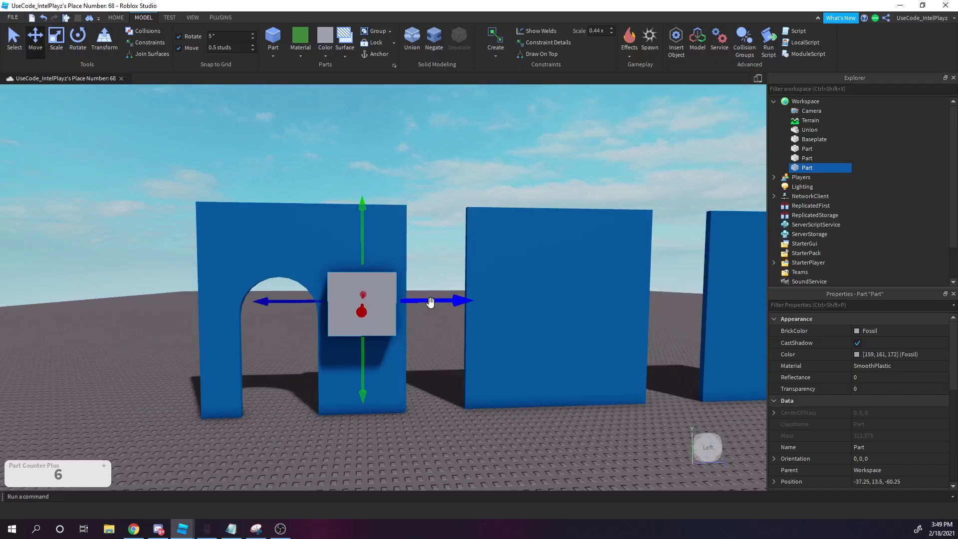
{"action": "left_click_drag", "start_coordinate": [430, 302], "coordinate": [434, 301]}
{"action": "left_click_drag", "start_coordinate": [369, 364], "coordinate": [361, 408]}
{"action": "left_click", "coordinate": [56, 38]}
{"action": "left_click_drag", "start_coordinate": [367, 300], "coordinate": [375, 224]}
{"action": "left_click_drag", "start_coordinate": [412, 296], "coordinate": [409, 297]}
{"action": "key", "text": "d"}
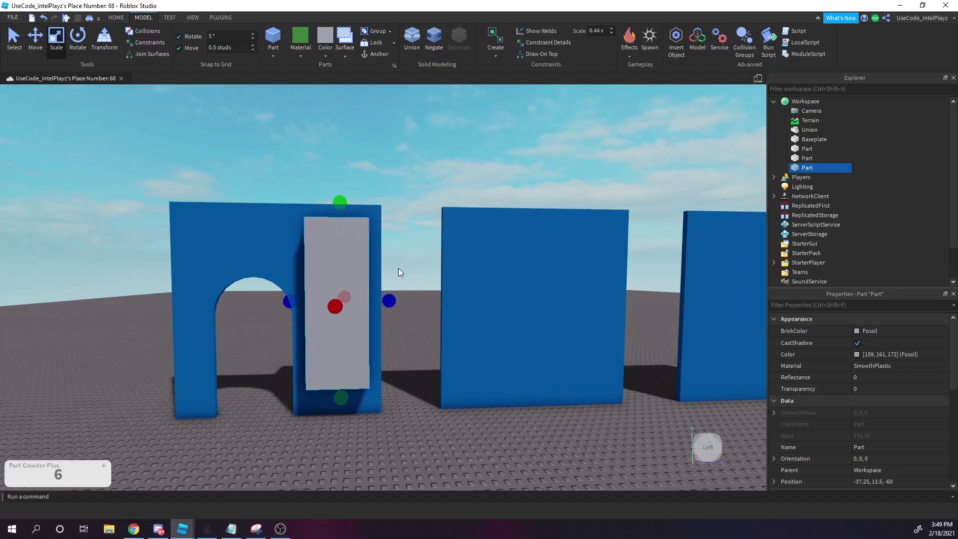
Step: Shorten the tall block's depth on one side of the arched wall and stretch it far outward on the other, to X position -54
{"action": "key", "text": "w"}
{"action": "right_click_drag", "start_coordinate": [386, 252], "coordinate": [386, 252]}
{"action": "key", "text": "s"}
{"action": "left_click_drag", "start_coordinate": [448, 243], "coordinate": [433, 242]}
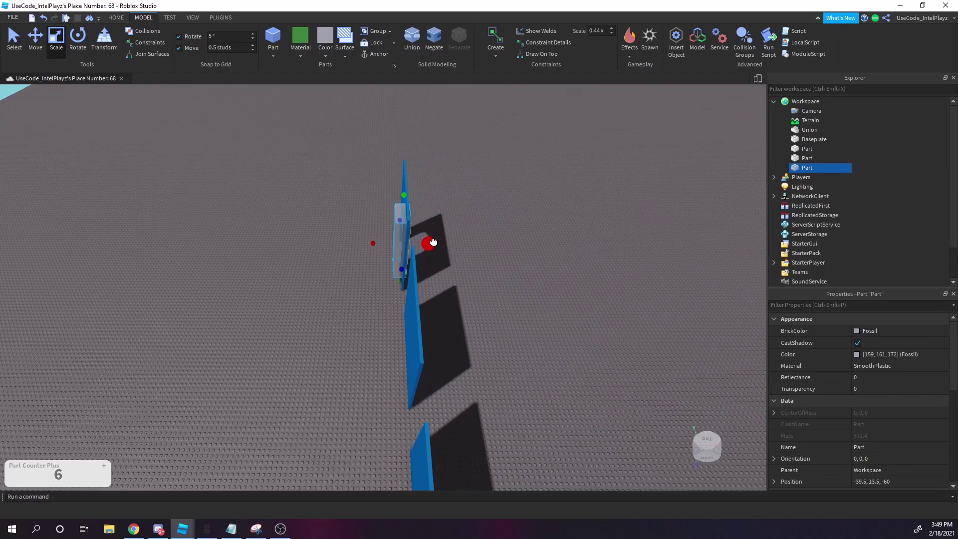
{"action": "key", "text": "d"}
{"action": "key", "text": "a"}
{"action": "key", "text": "w"}
{"action": "left_click_drag", "start_coordinate": [375, 239], "coordinate": [205, 234]}
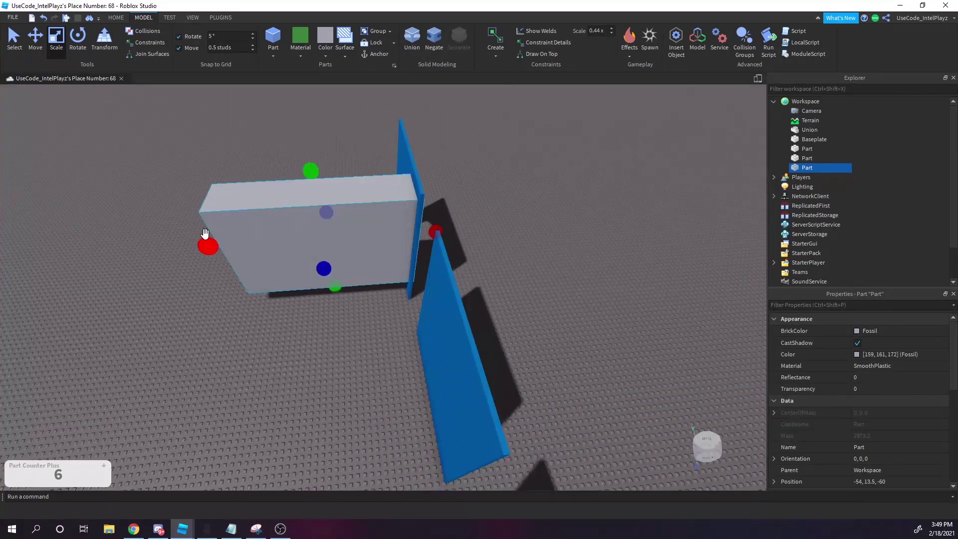
Step: Negate the tall block that passes through the arched wall beside the doorway
{"action": "key", "text": "d"}
{"action": "right_click_drag", "start_coordinate": [374, 206], "coordinate": [360, 142]}
{"action": "key", "text": "a"}
{"action": "scroll", "coordinate": [359, 141], "scroll_direction": "down", "scroll_amount": 5}
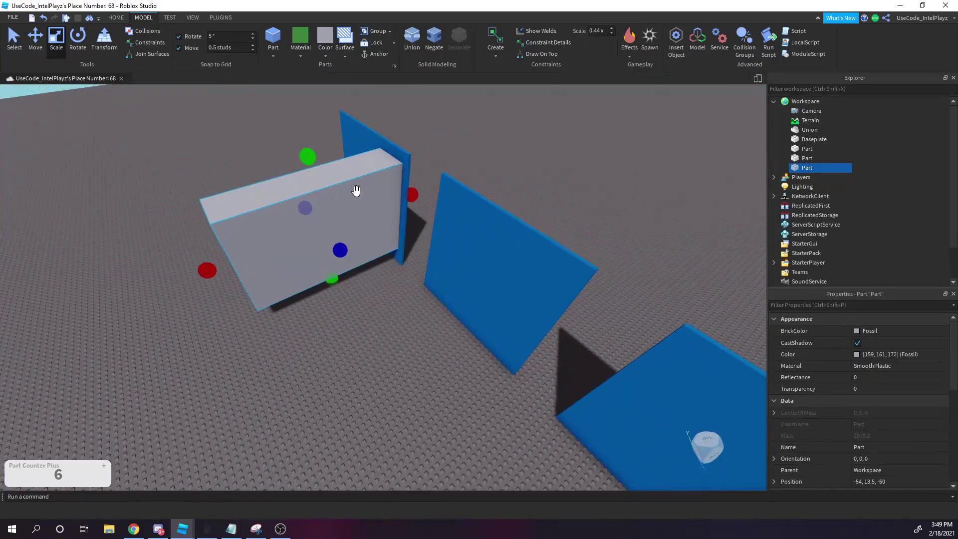
{"action": "left_click", "coordinate": [435, 39]}
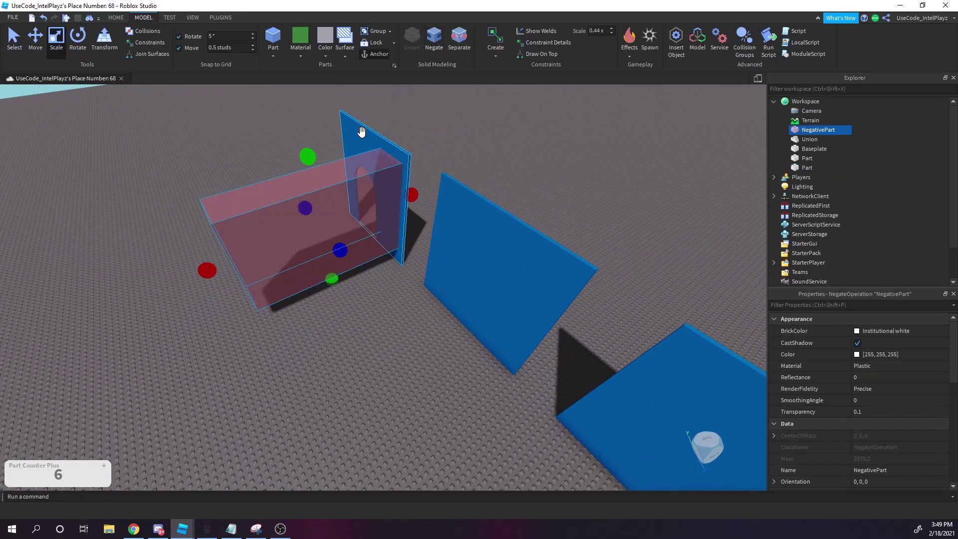
Step: Union the negated tall block with the arched wall to cut a window opening beside the doorway
{"action": "left_click", "coordinate": [361, 131], "text": "shift"}
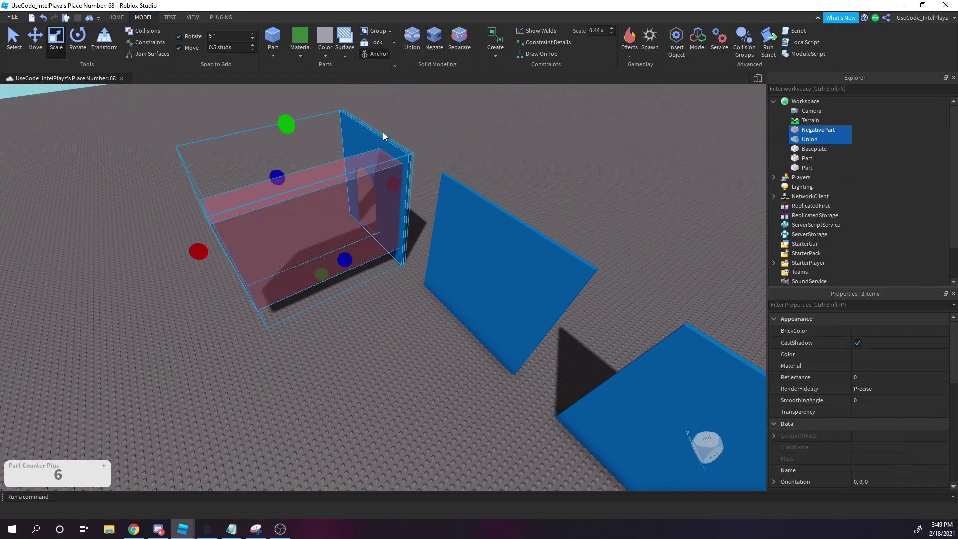
{"action": "left_click", "coordinate": [412, 45]}
{"action": "left_click", "coordinate": [241, 188]}
{"action": "scroll", "coordinate": [289, 207], "scroll_direction": "up", "scroll_amount": 10}
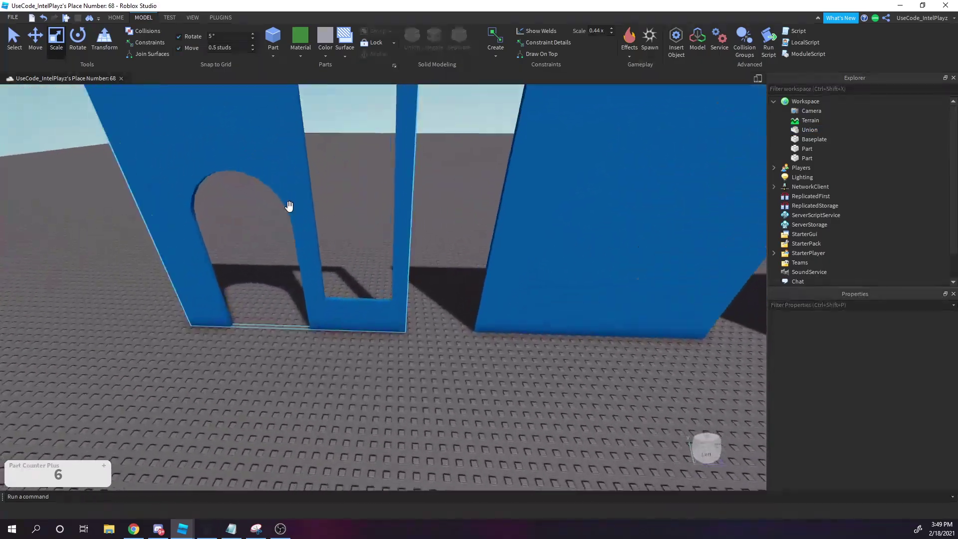
{"action": "scroll", "coordinate": [290, 207], "scroll_direction": "up", "scroll_amount": 3}
{"action": "scroll", "coordinate": [289, 207], "scroll_direction": "down", "scroll_amount": 10}
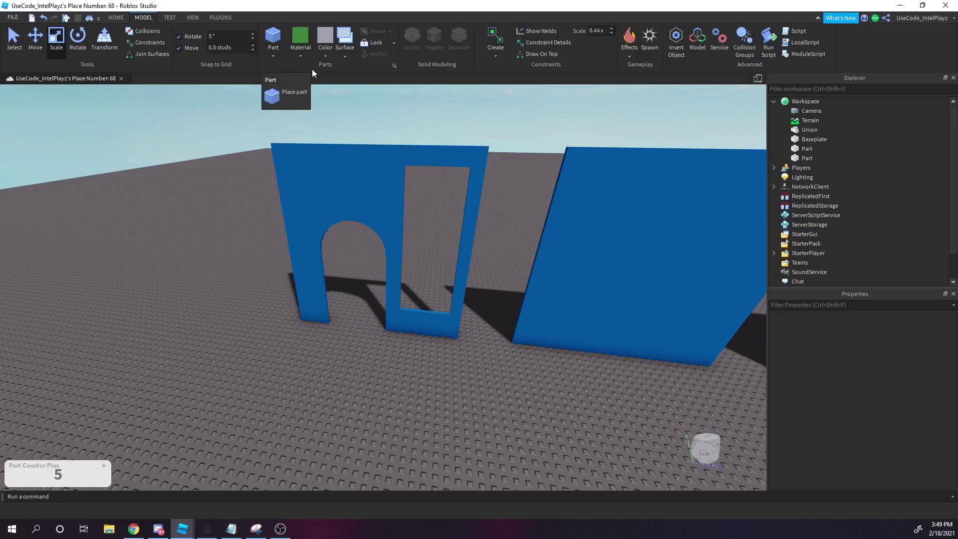
{"action": "scroll", "coordinate": [372, 196], "scroll_direction": "up", "scroll_amount": 5}
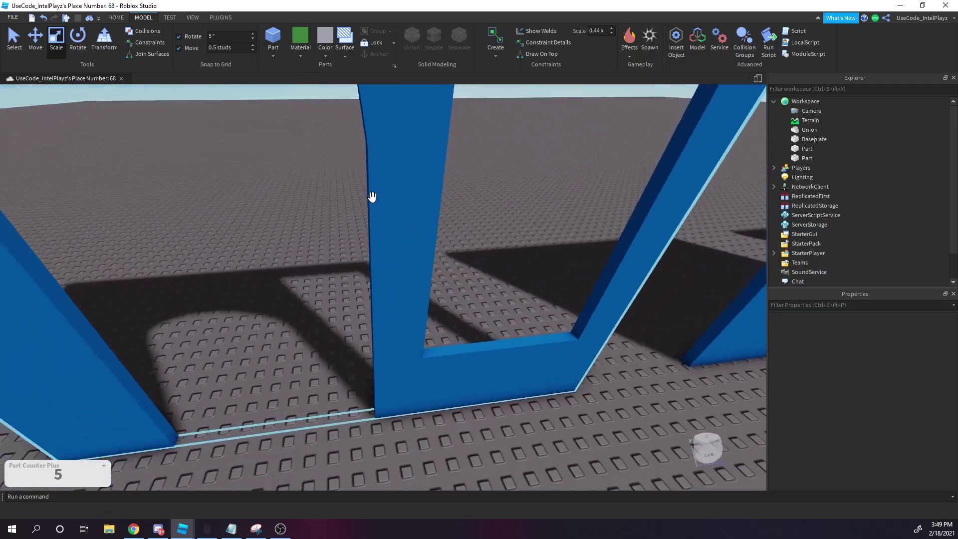
{"action": "scroll", "coordinate": [372, 197], "scroll_direction": "down", "scroll_amount": 8}
{"action": "scroll", "coordinate": [372, 197], "scroll_direction": "down", "scroll_amount": 2}
Step: Try scaling the unioned wall with its openings, enlarging it and shrinking it back down
{"action": "left_click", "coordinate": [353, 227]}
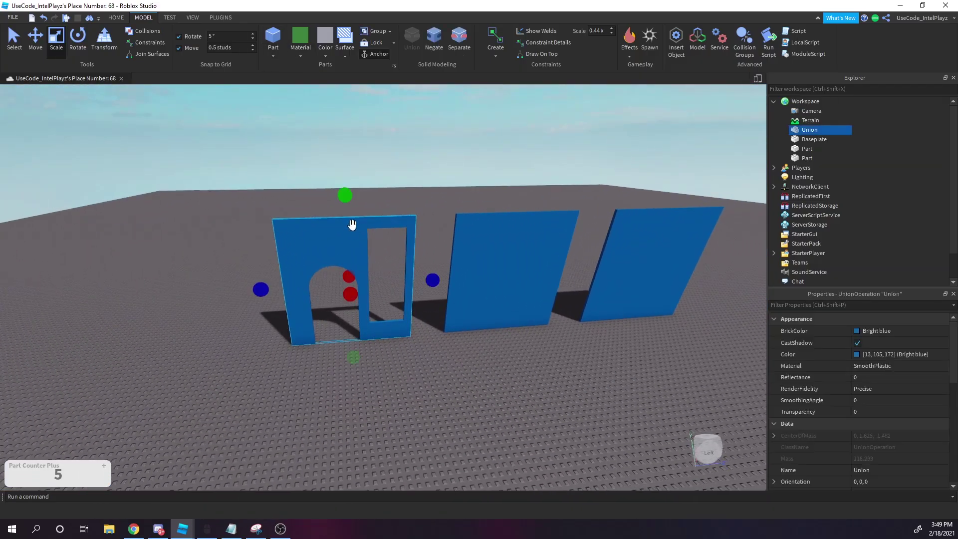
{"action": "left_click_drag", "start_coordinate": [345, 196], "coordinate": [341, 99]}
{"action": "scroll", "coordinate": [341, 101], "scroll_direction": "down", "scroll_amount": 4}
{"action": "scroll", "coordinate": [341, 100], "scroll_direction": "down", "scroll_amount": 8}
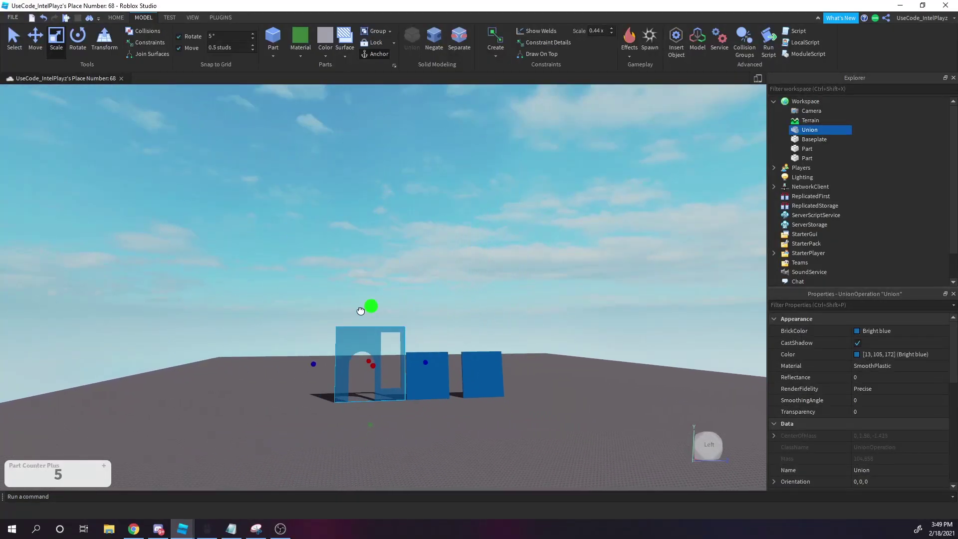
{"action": "left_click_drag", "start_coordinate": [360, 311], "coordinate": [344, 482], "text": "shift"}
{"action": "left_click_drag", "start_coordinate": [376, 383], "coordinate": [358, 324], "text": "shift"}
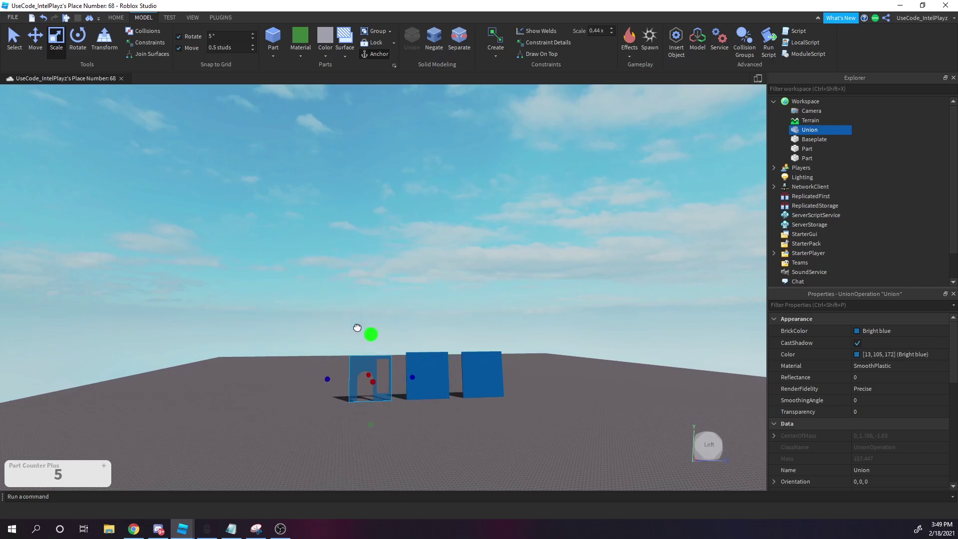
{"action": "scroll", "coordinate": [384, 330], "scroll_direction": "up", "scroll_amount": 7}
{"action": "right_click_drag", "start_coordinate": [358, 322], "coordinate": [383, 331]}
{"action": "scroll", "coordinate": [383, 331], "scroll_direction": "down", "scroll_amount": 3}
{"action": "scroll", "coordinate": [333, 295], "scroll_direction": "down", "scroll_amount": 1}
Step: Undo the union of the arched wall with the negated tall block
{"action": "left_click", "coordinate": [291, 280]}
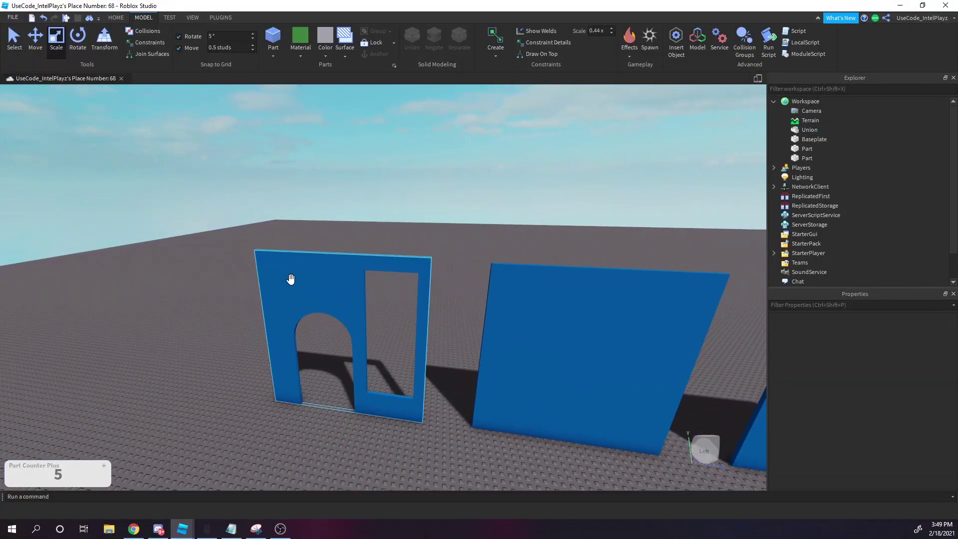
{"action": "left_click", "coordinate": [300, 285]}
{"action": "scroll", "coordinate": [376, 283], "scroll_direction": "up", "scroll_amount": 10}
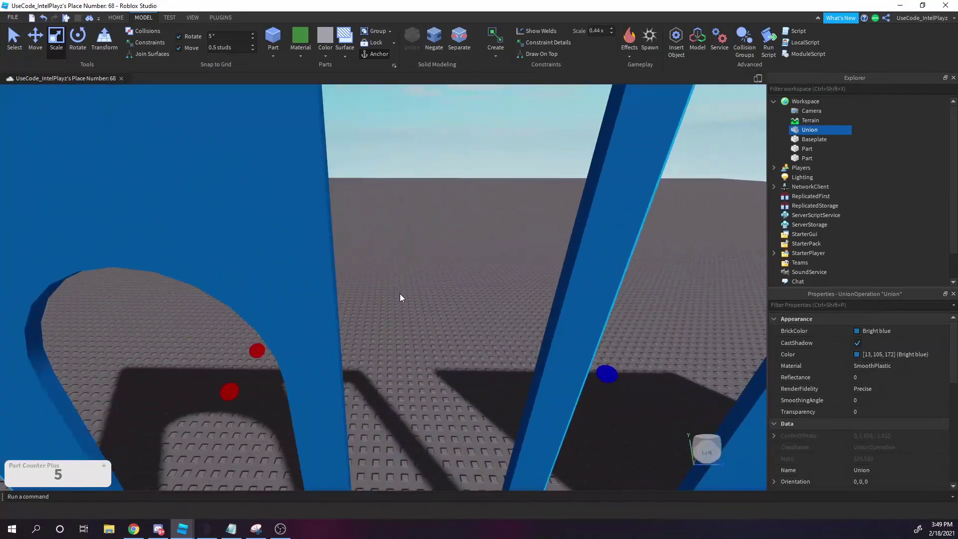
{"action": "scroll", "coordinate": [400, 294], "scroll_direction": "down", "scroll_amount": 10}
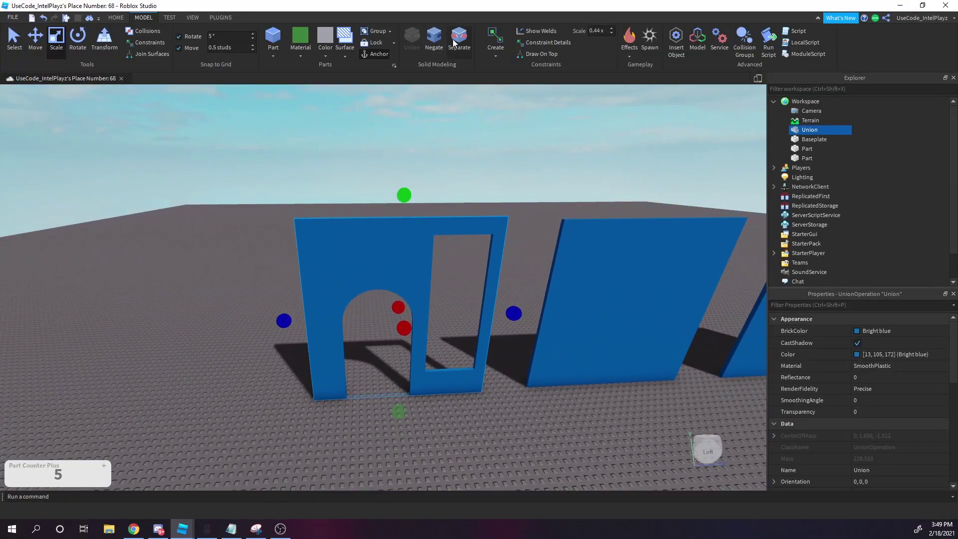
{"action": "key", "text": "ctrl+z"}
{"action": "right_click_drag", "start_coordinate": [430, 179], "coordinate": [411, 235]}
{"action": "scroll", "coordinate": [407, 280], "scroll_direction": "down", "scroll_amount": 5}
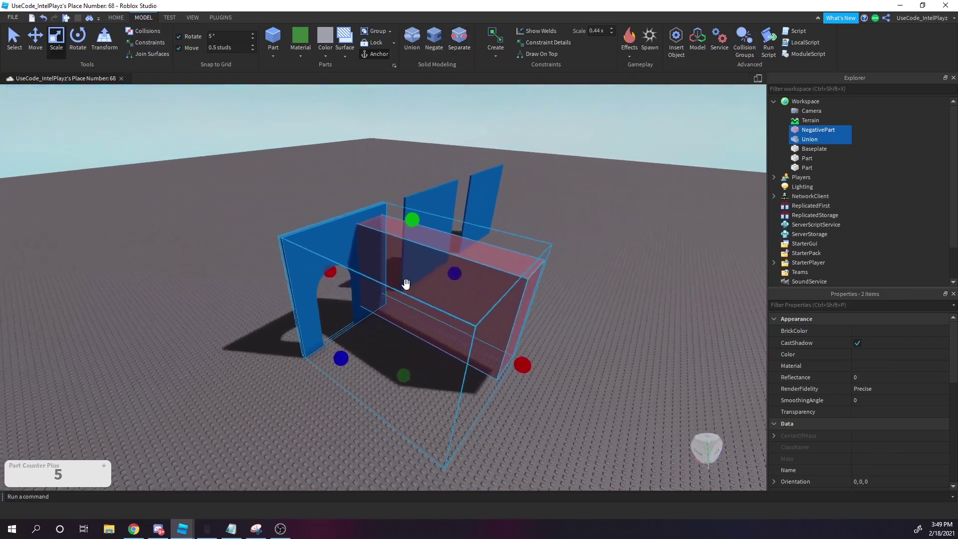
Step: Separate the arched wall union into its original wall part and its negated doorway parts
{"action": "right_click_drag", "start_coordinate": [406, 284], "coordinate": [408, 280]}
{"action": "left_click", "coordinate": [390, 291]}
{"action": "scroll", "coordinate": [265, 250], "scroll_direction": "up", "scroll_amount": 2}
{"action": "left_click", "coordinate": [264, 249]}
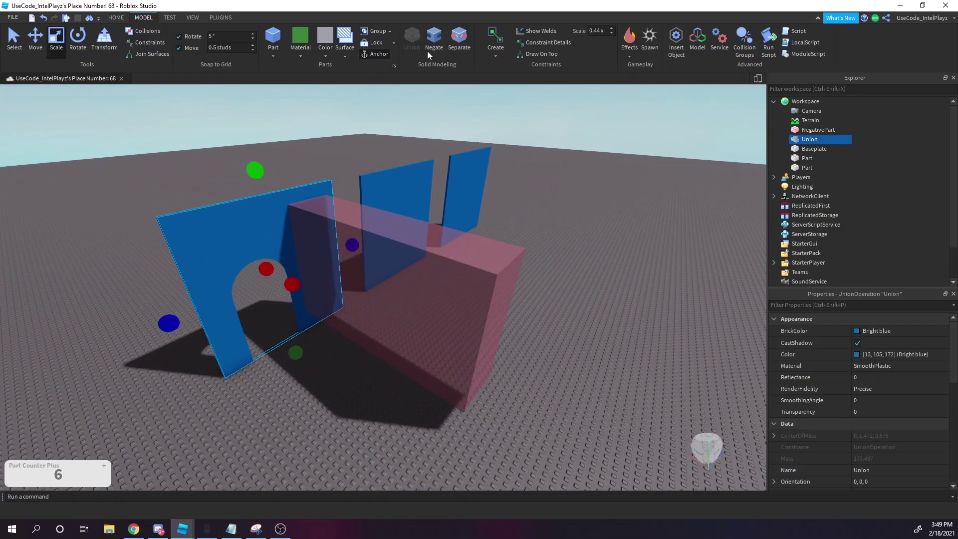
{"action": "left_click", "coordinate": [461, 36]}
{"action": "left_click", "coordinate": [235, 430]}
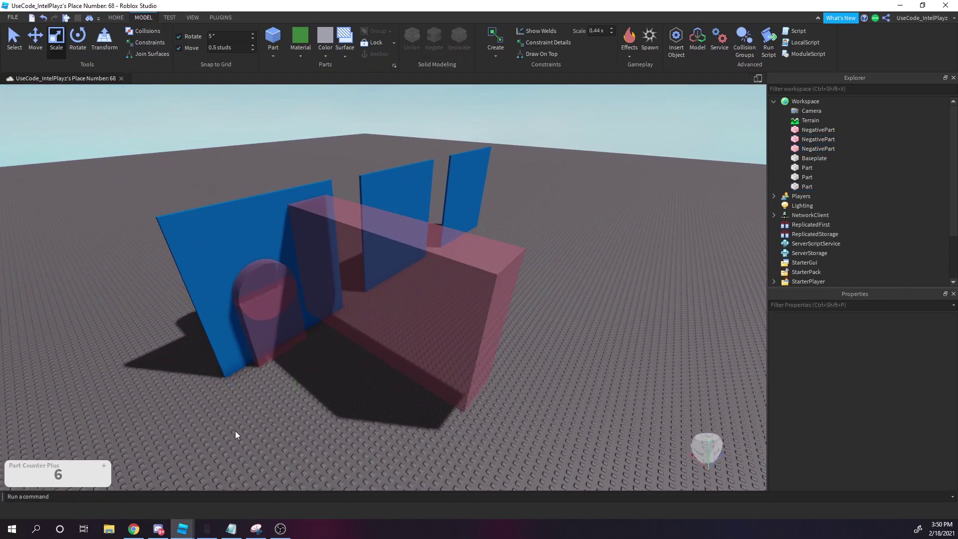
Step: Union the separated wall with all three negated parts to cut the arched doorway and the tall window together
{"action": "right_click_drag", "start_coordinate": [341, 379], "coordinate": [310, 346]}
{"action": "scroll", "coordinate": [310, 346], "scroll_direction": "down", "scroll_amount": 3}
{"action": "left_click", "coordinate": [396, 285]}
{"action": "left_click_drag", "start_coordinate": [468, 360], "coordinate": [378, 289]}
{"action": "left_click", "coordinate": [412, 297]}
{"action": "left_click", "coordinate": [409, 298]}
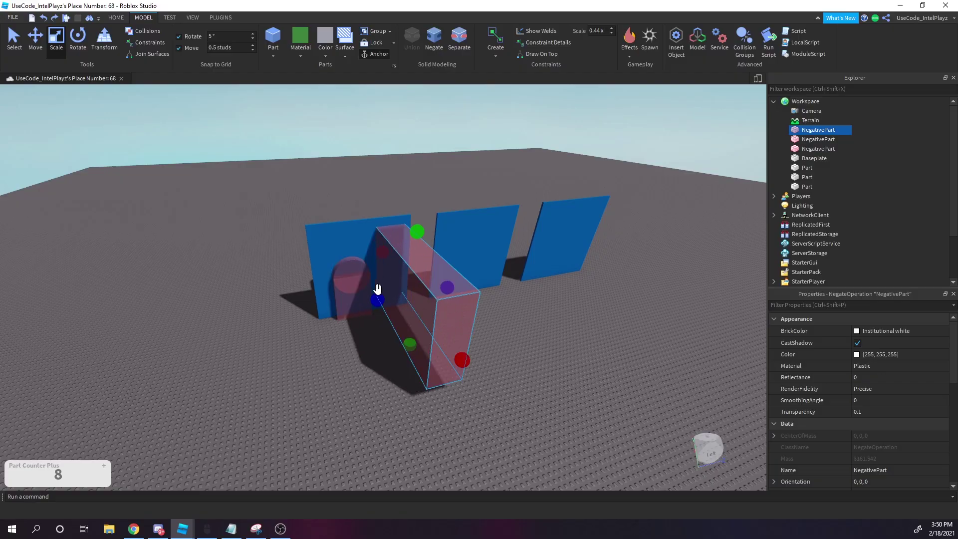
{"action": "left_click", "coordinate": [355, 292], "text": "ctrl"}
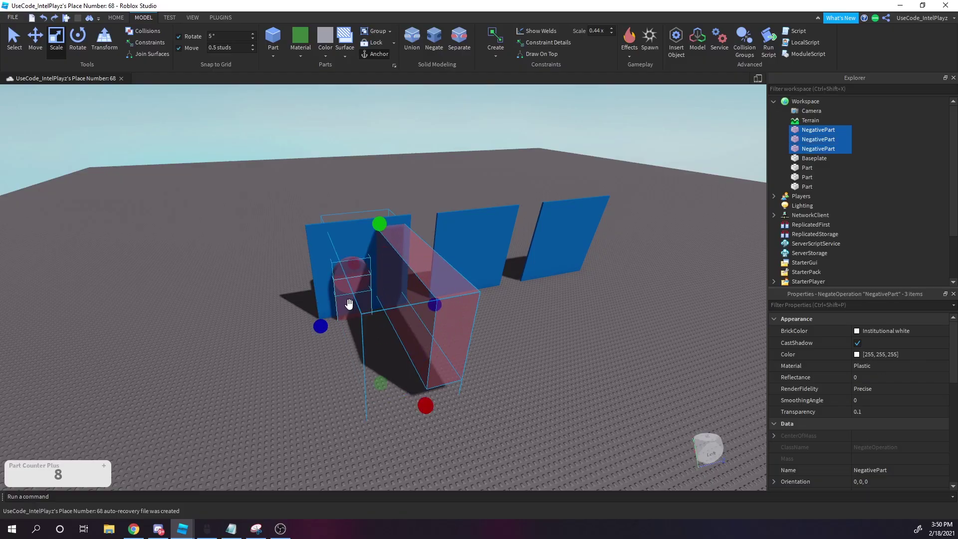
{"action": "left_click", "coordinate": [366, 320], "text": "ctrl"}
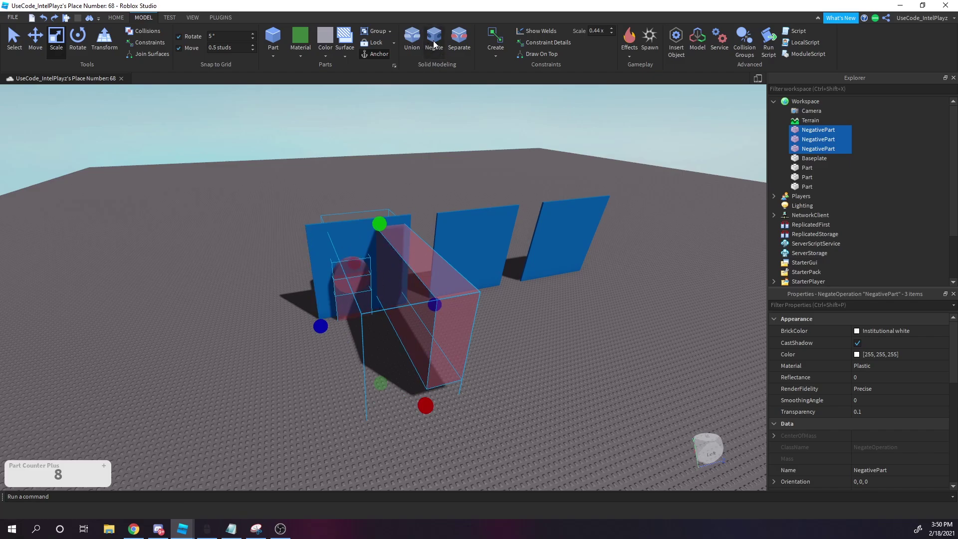
{"action": "left_click", "coordinate": [350, 229], "text": "ctrl"}
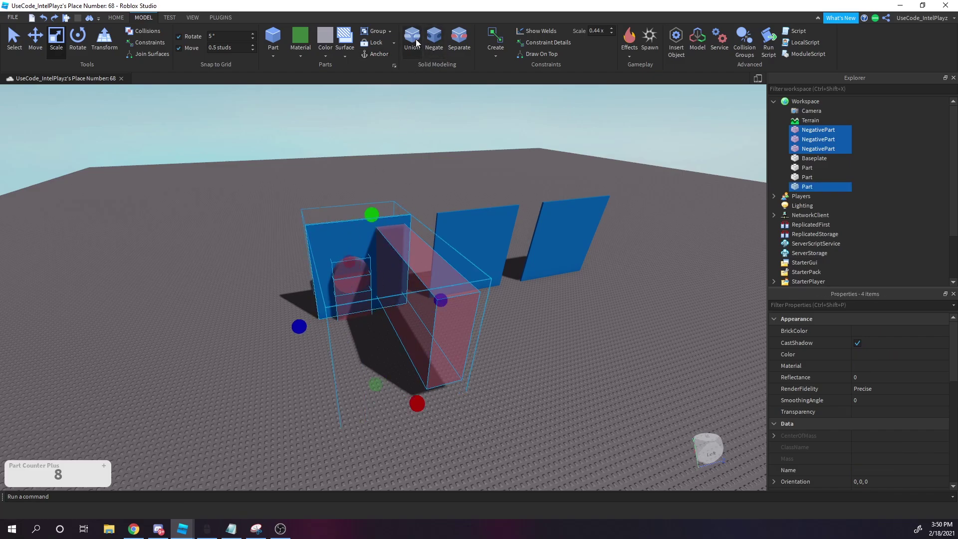
{"action": "left_click", "coordinate": [416, 42]}
{"action": "left_click", "coordinate": [284, 202]}
{"action": "scroll", "coordinate": [343, 229], "scroll_direction": "up", "scroll_amount": 6}
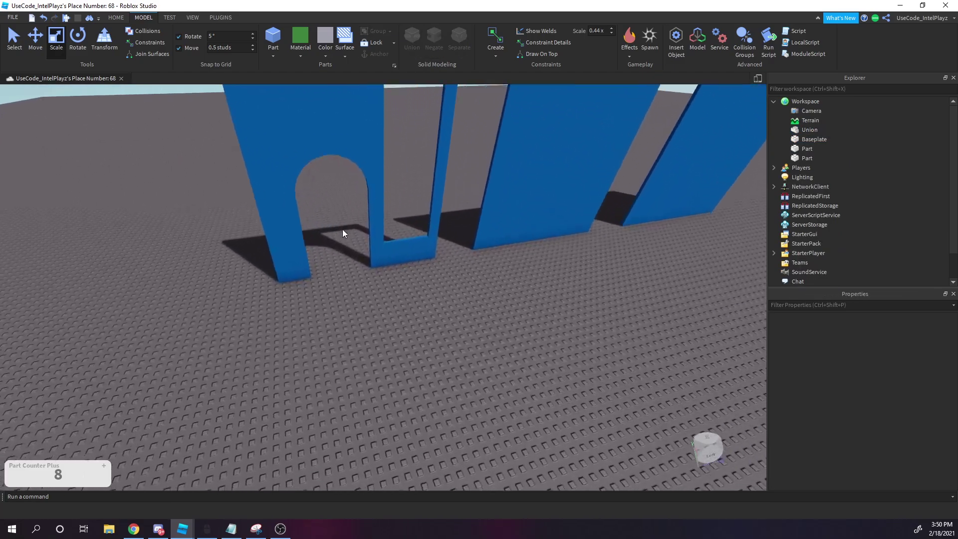
{"action": "key", "text": "w"}
{"action": "right_click_drag", "start_coordinate": [342, 229], "coordinate": [342, 227]}
{"action": "key", "text": "s"}
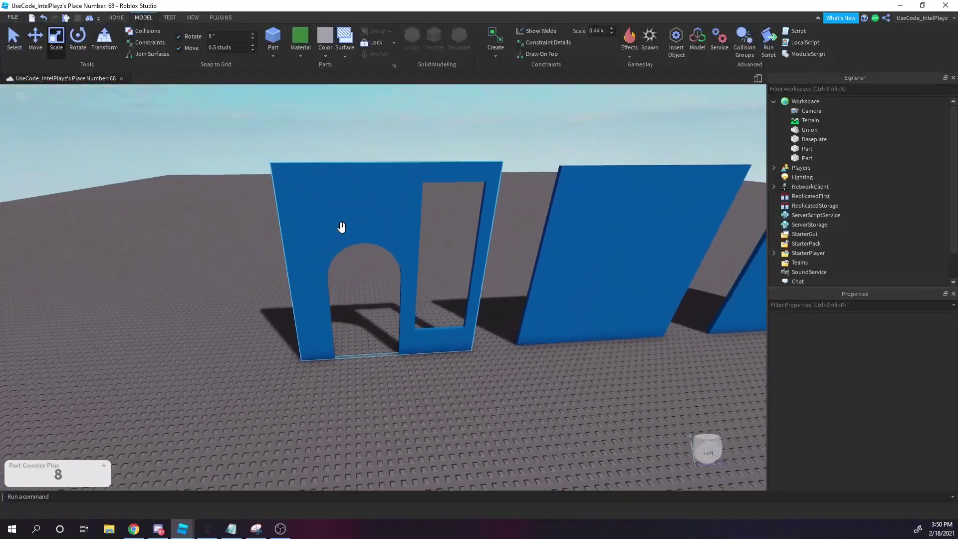
{"action": "scroll", "coordinate": [343, 227], "scroll_direction": "down", "scroll_amount": 3}
Step: Set the wall union's BrickColor to Nougat and enable UsePartColor so the union takes that color
{"action": "left_click", "coordinate": [355, 230]}
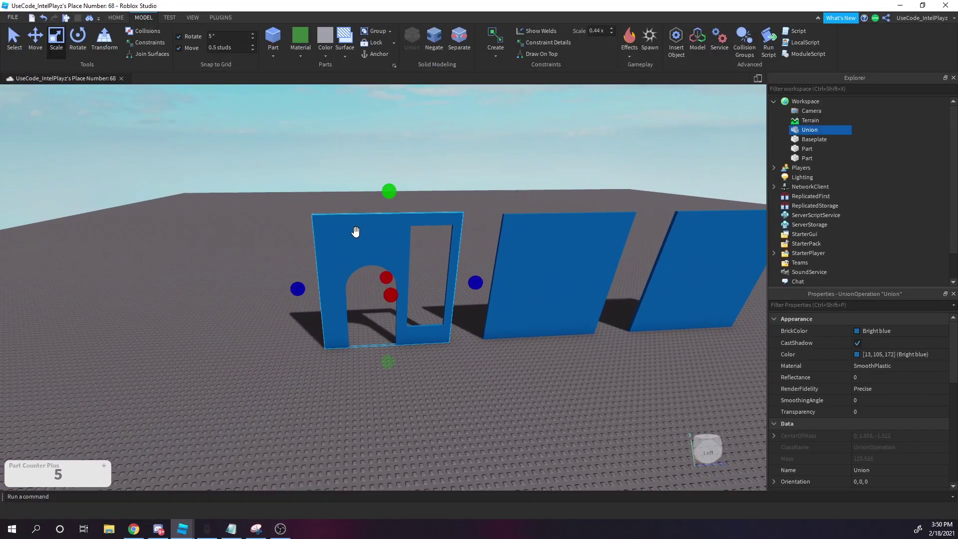
{"action": "left_click", "coordinate": [856, 332]}
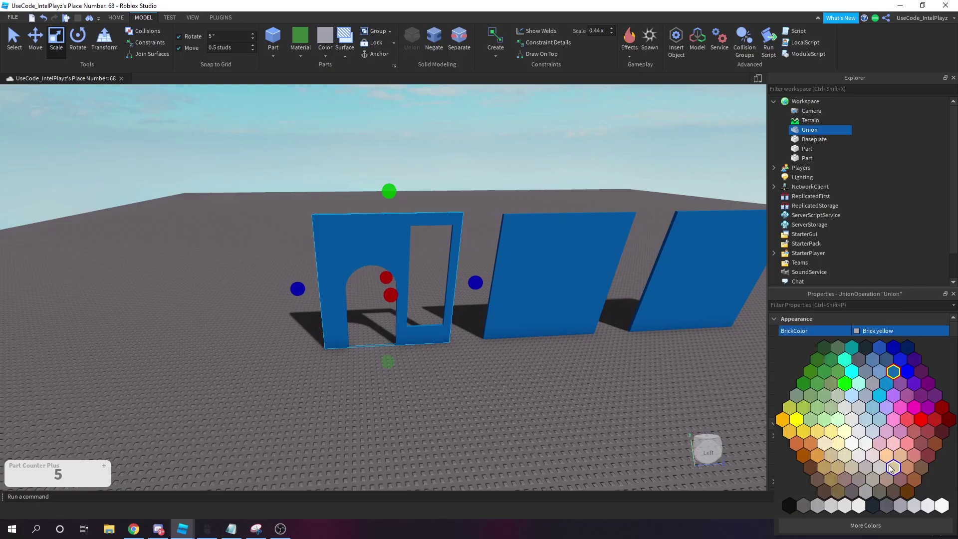
{"action": "left_click", "coordinate": [907, 468]}
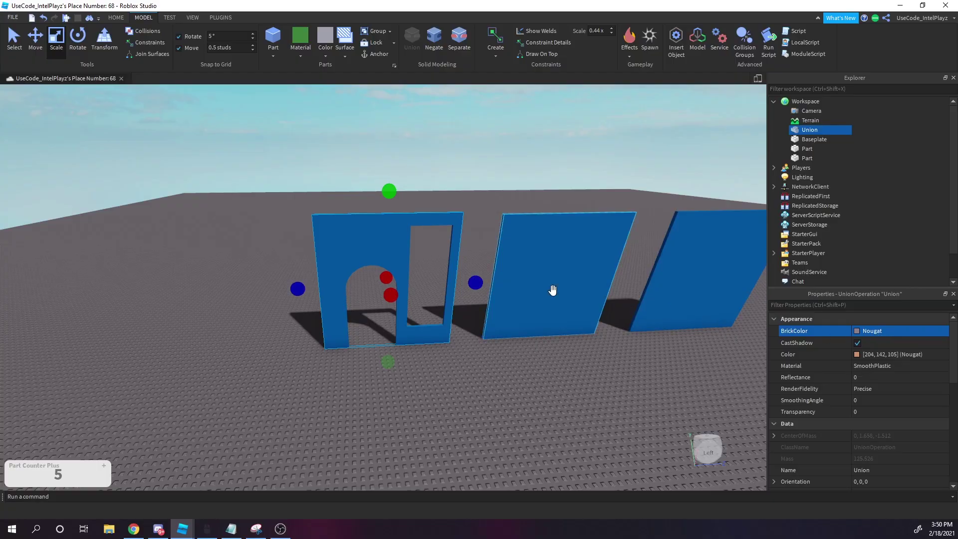
{"action": "scroll", "coordinate": [410, 265], "scroll_direction": "up", "scroll_amount": 5}
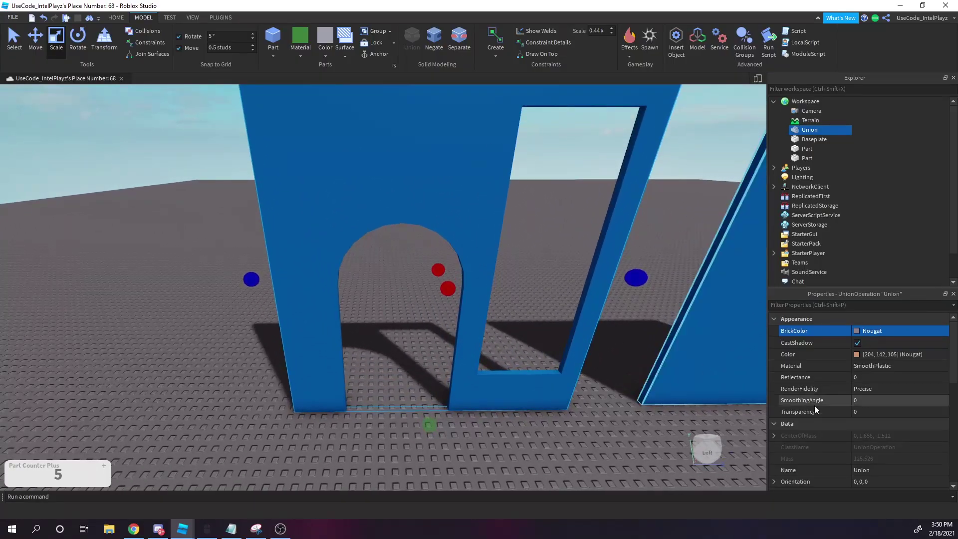
{"action": "scroll", "coordinate": [814, 405], "scroll_direction": "down", "scroll_amount": 3}
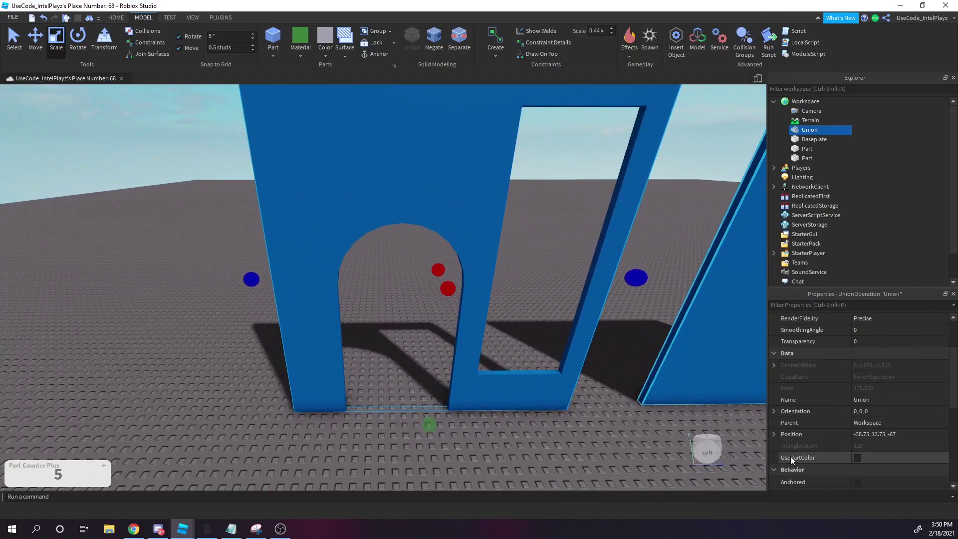
{"action": "left_click", "coordinate": [857, 458]}
Step: Recolor the wall union green and change its BrickColor again to a light blue
{"action": "scroll", "coordinate": [562, 387], "scroll_direction": "down", "scroll_amount": 5}
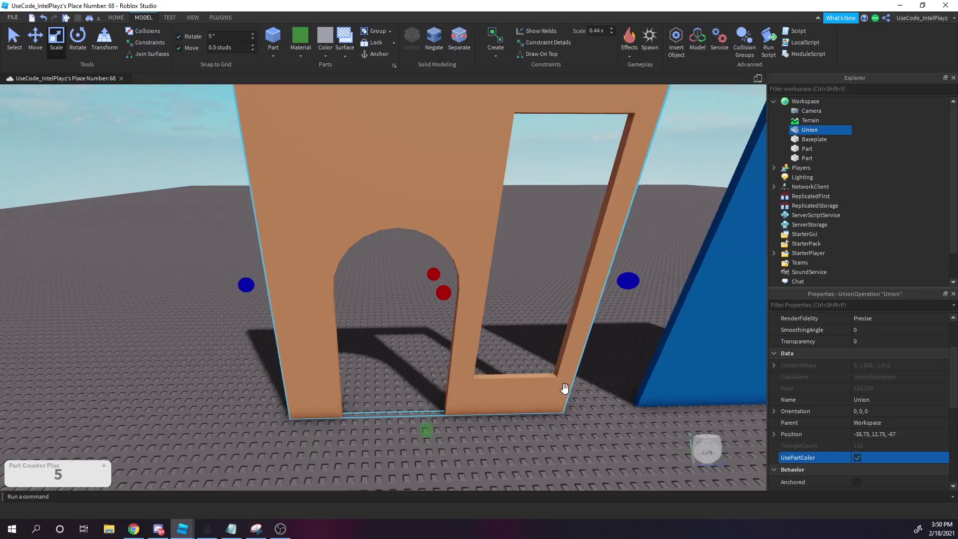
{"action": "scroll", "coordinate": [816, 323], "scroll_direction": "up", "scroll_amount": 5}
{"action": "left_click", "coordinate": [856, 331]}
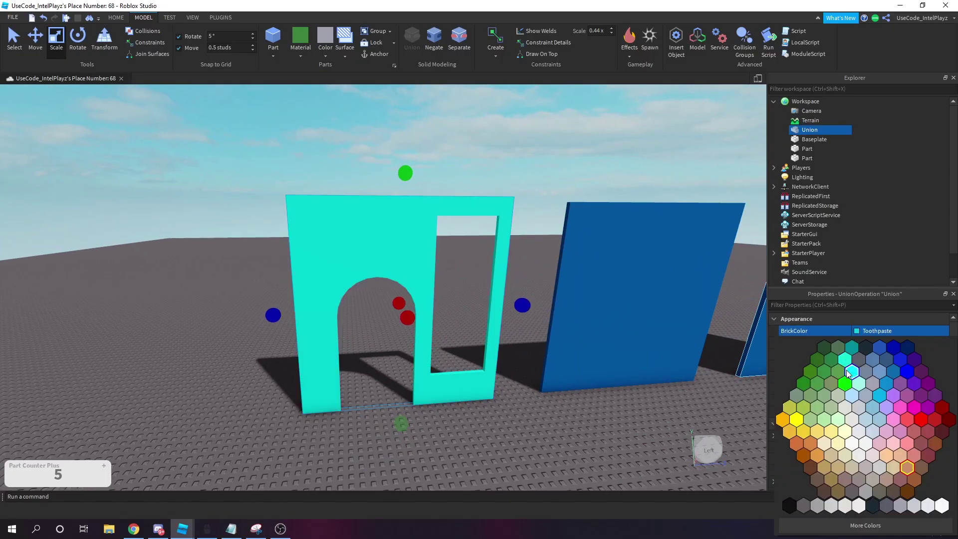
{"action": "left_click", "coordinate": [839, 372]}
{"action": "left_click", "coordinate": [855, 331]}
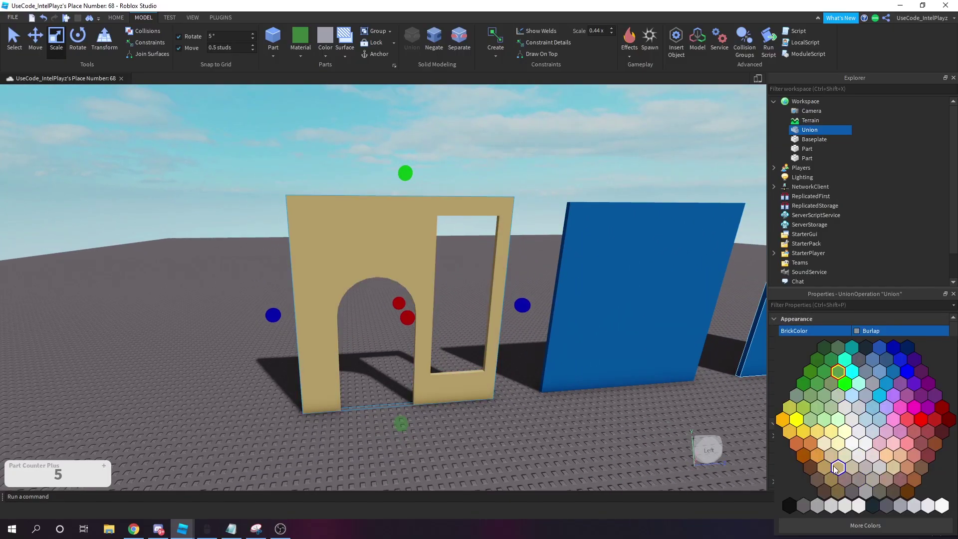
{"action": "left_click", "coordinate": [873, 408]}
{"action": "left_click", "coordinate": [518, 188]}
Step: Delete the two plain blue walls standing beside the light blue wall
{"action": "right_click_drag", "start_coordinate": [525, 192], "coordinate": [525, 191]}
{"action": "scroll", "coordinate": [499, 233], "scroll_direction": "down", "scroll_amount": 5}
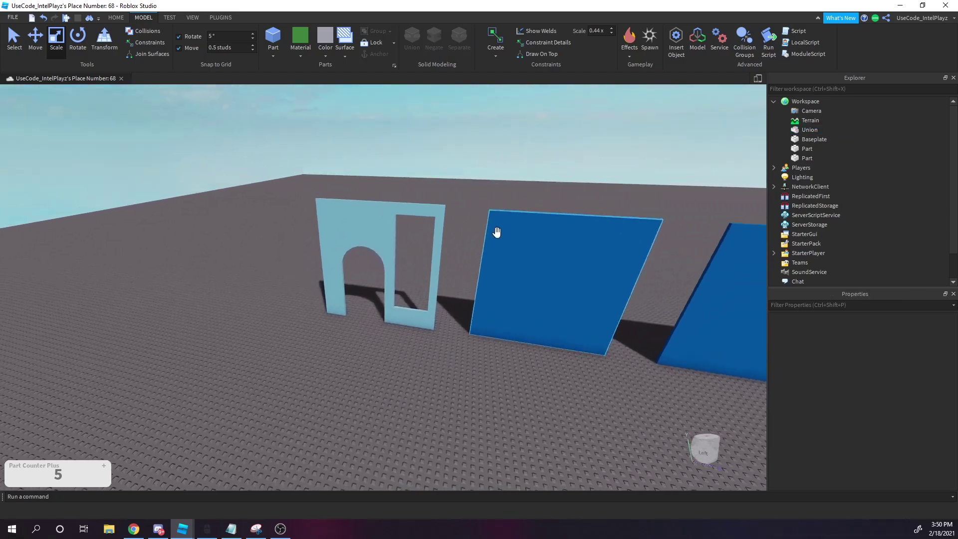
{"action": "right_click_drag", "start_coordinate": [499, 233], "coordinate": [503, 232]}
{"action": "key", "text": "w"}
{"action": "key", "text": "d"}
{"action": "left_click", "coordinate": [498, 242]}
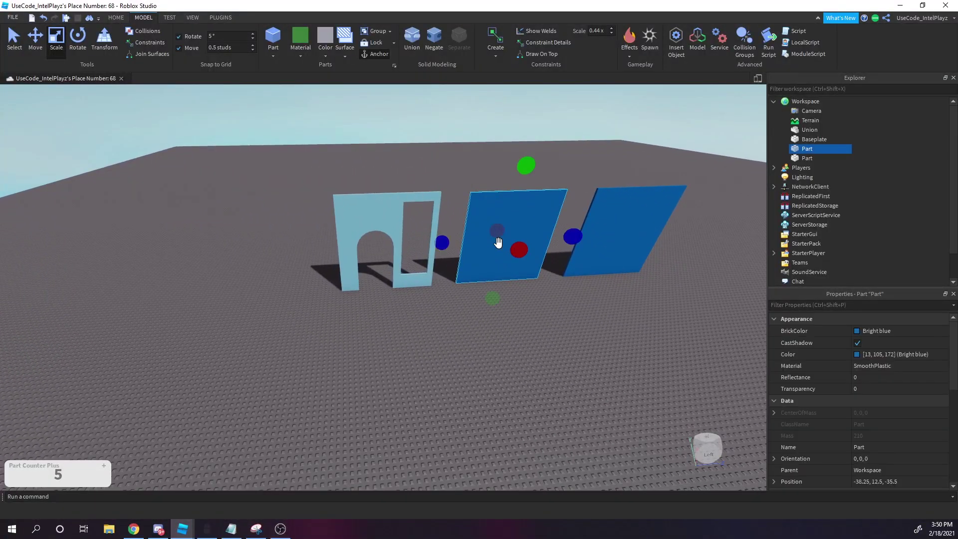
{"action": "key", "text": "Delete"}
{"action": "left_click", "coordinate": [597, 226]}
{"action": "key", "text": "Delete"}
Step: Examine the finished light blue wall with its arched doorway and window from near and far
{"action": "key", "text": "w"}
{"action": "right_click_drag", "start_coordinate": [492, 242], "coordinate": [494, 241]}
{"action": "key", "text": "w"}
{"action": "key", "text": "s"}
{"action": "key", "text": "s"}
{"action": "key", "text": "w"}
{"action": "key", "text": "w"}
{"action": "key", "text": "w"}
{"action": "key", "text": "w"}
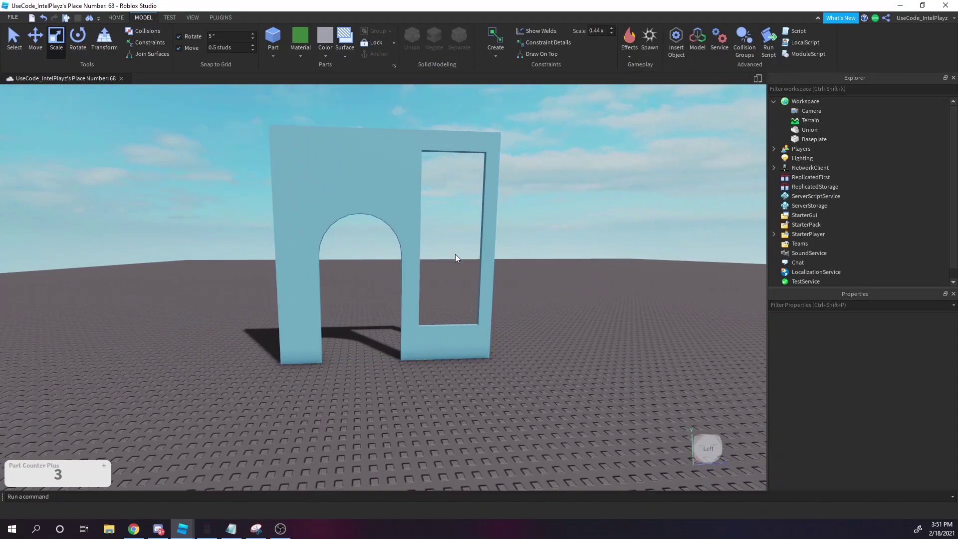